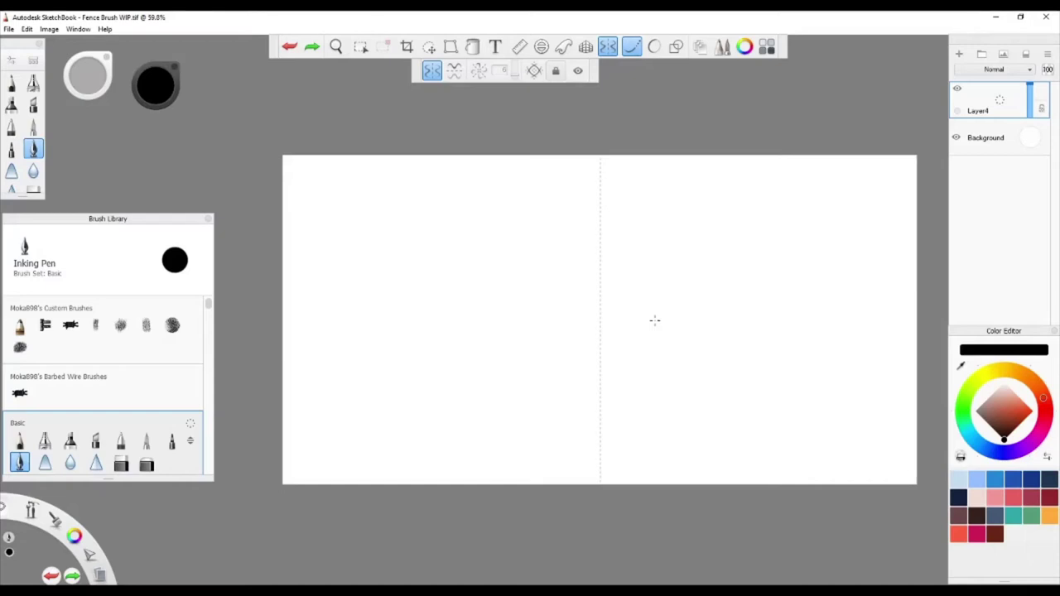
# Duplicate Barbed Wire 1 as 'Barbed Wire 1 copy', then return to the Inking Pen.
pyautogui.click(18, 394)
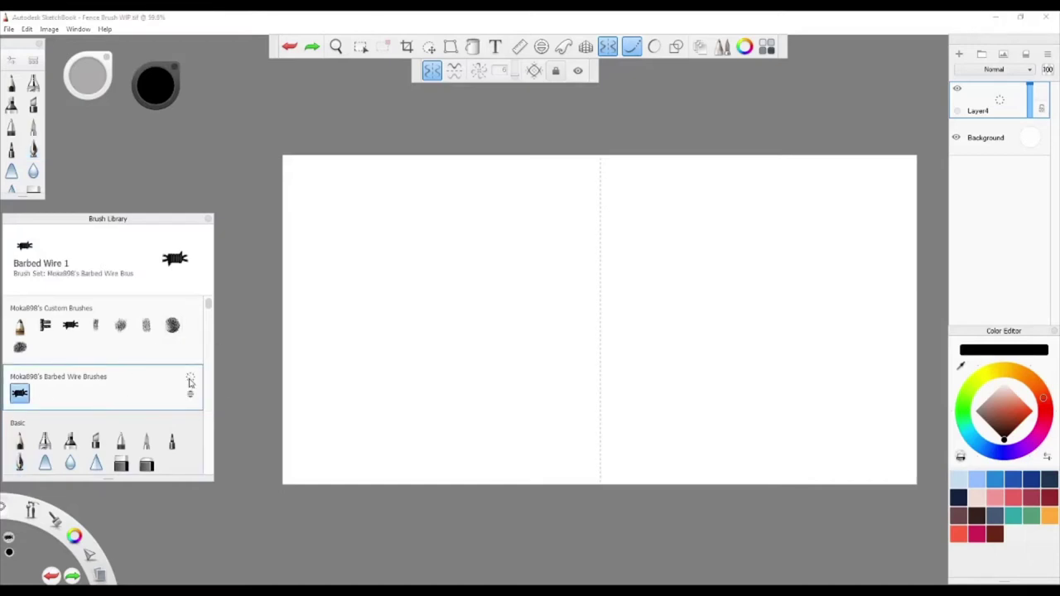
pyautogui.click(189, 379)
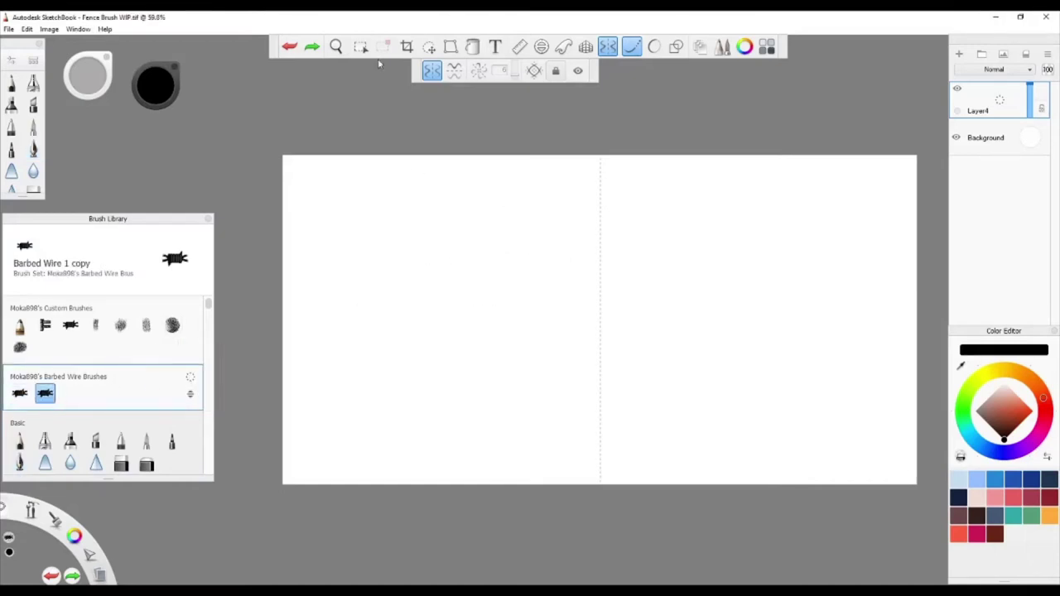
pyautogui.click(20, 463)
pyautogui.moveTo(336, 323); pyautogui.dragTo(534, 313)
pyautogui.hotkey('ctrl', 'z')
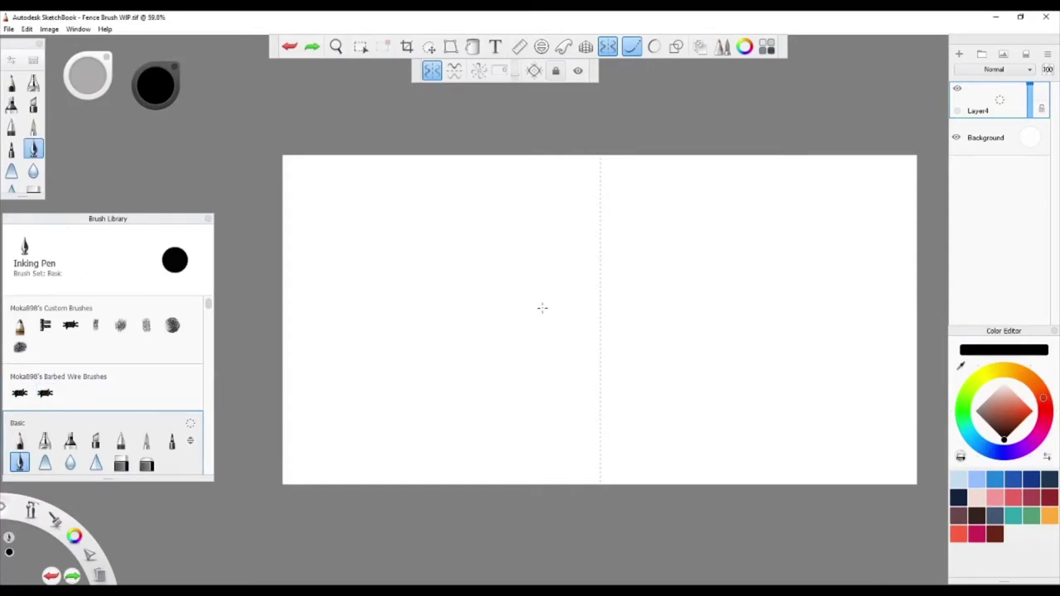
pyautogui.moveTo(536, 299); pyautogui.dragTo(607, 276)
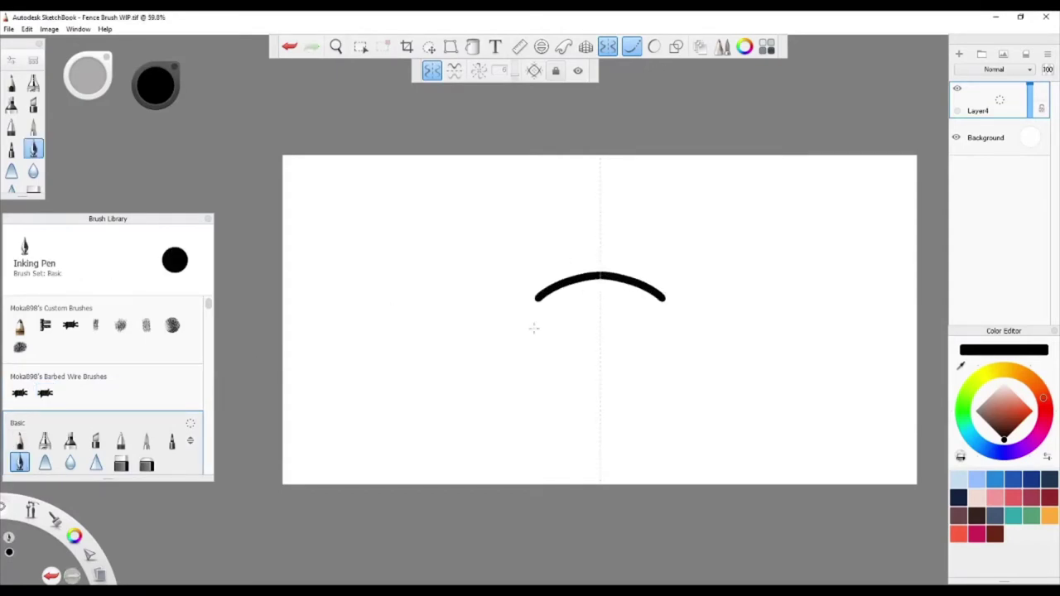
pyautogui.moveTo(552, 332); pyautogui.dragTo(608, 340)
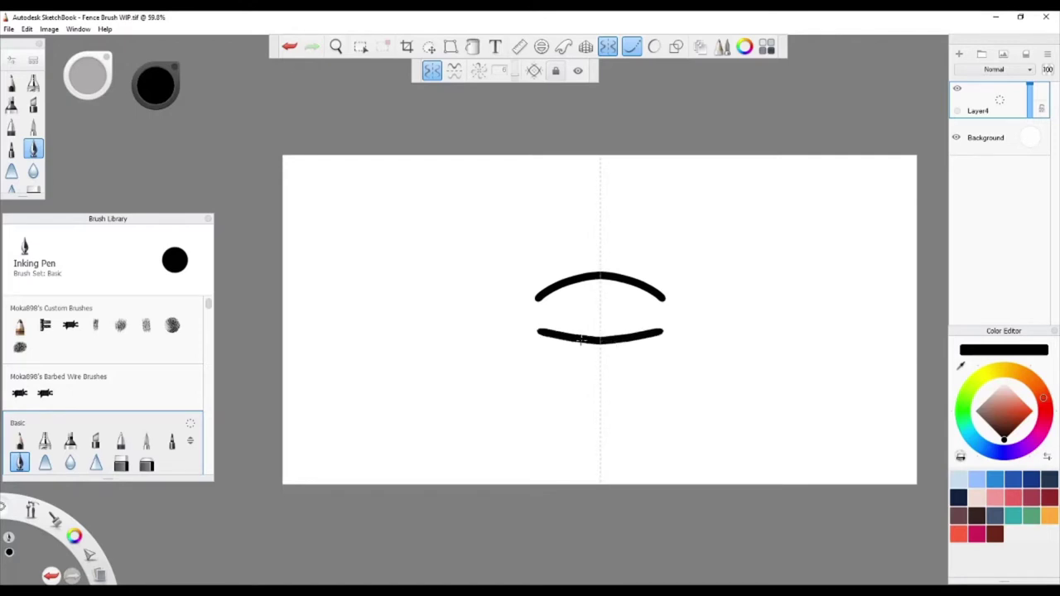
pyautogui.moveTo(680, 320); pyautogui.dragTo(704, 306)
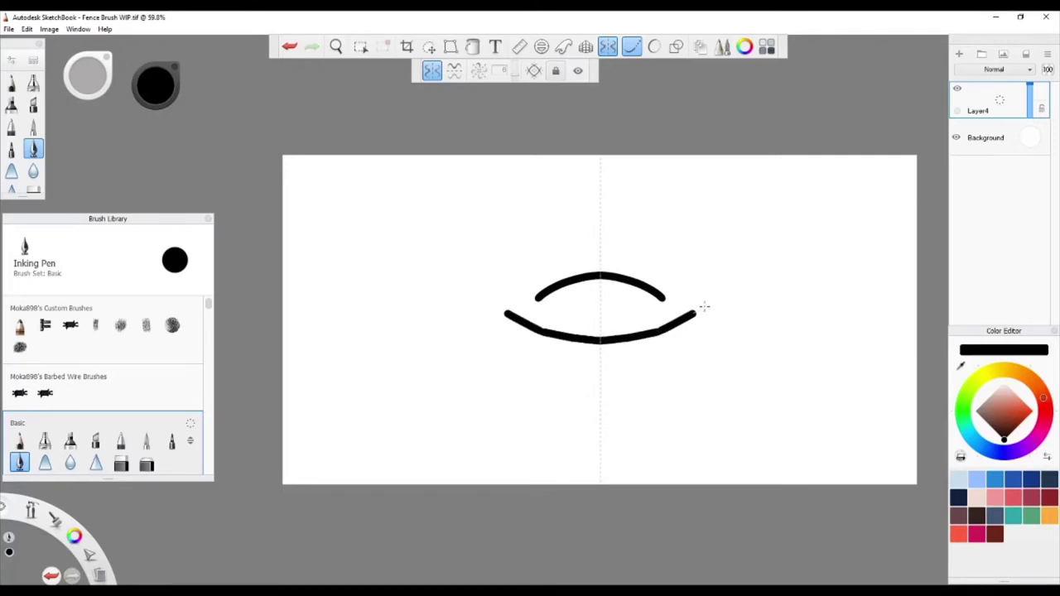
pyautogui.hotkey('ctrl', 'z')
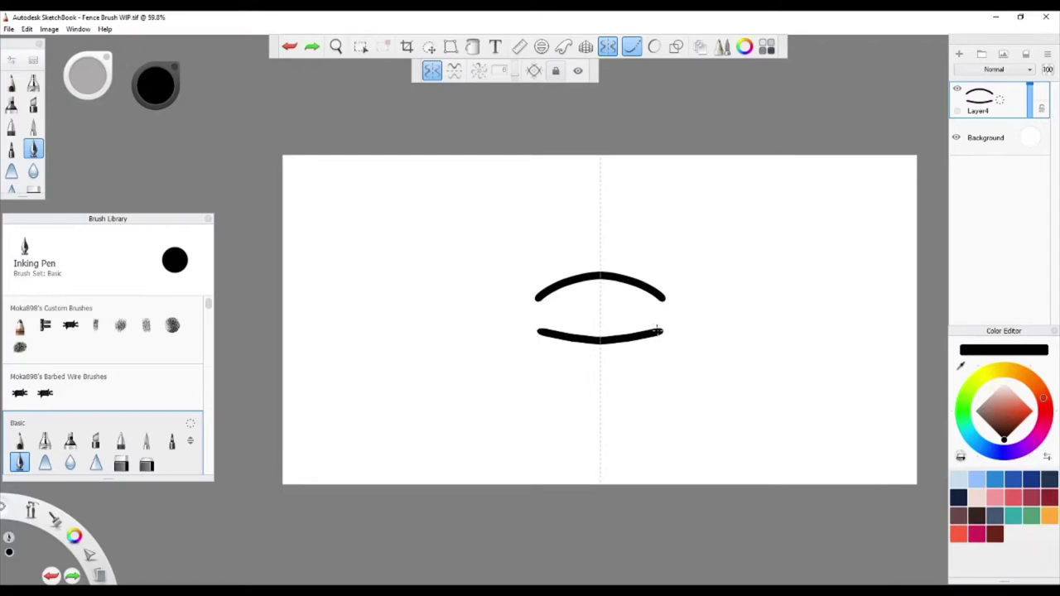
pyautogui.moveTo(658, 331); pyautogui.dragTo(787, 264)
pyautogui.hotkey('ctrl', 'z')
pyautogui.hotkey('ctrl', 'z')
pyautogui.hotkey('ctrl', 'z')
pyautogui.hotkey('ctrl', 'z')
pyautogui.hotkey('ctrl', 'z')
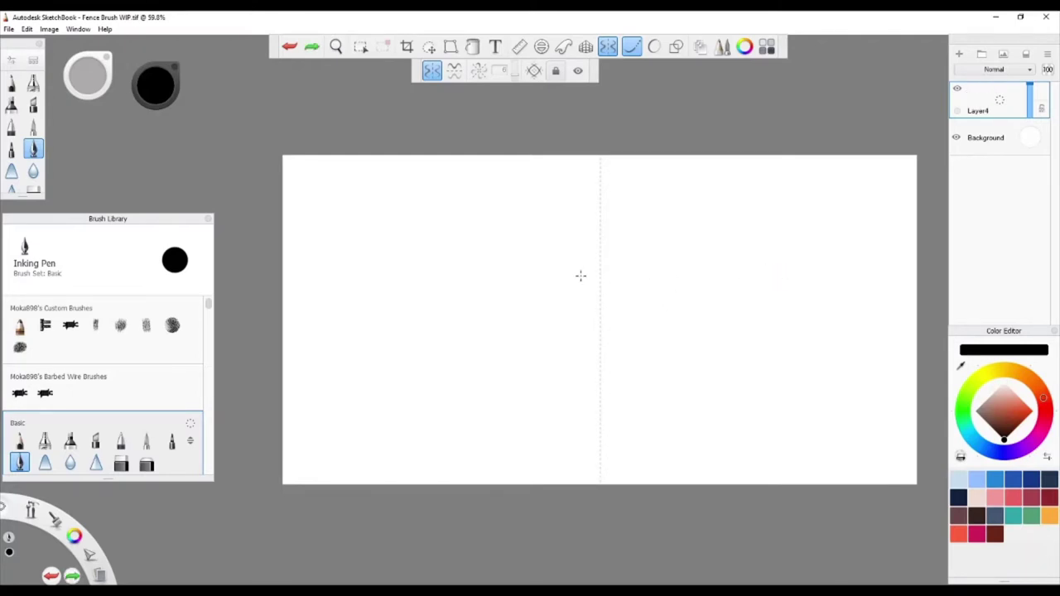
pyautogui.scroll(2, 580, 276)
# Draw mirrored upper and lower Inking Pen arcs meeting at the centre line.
pyautogui.scroll(1, 788, 317)
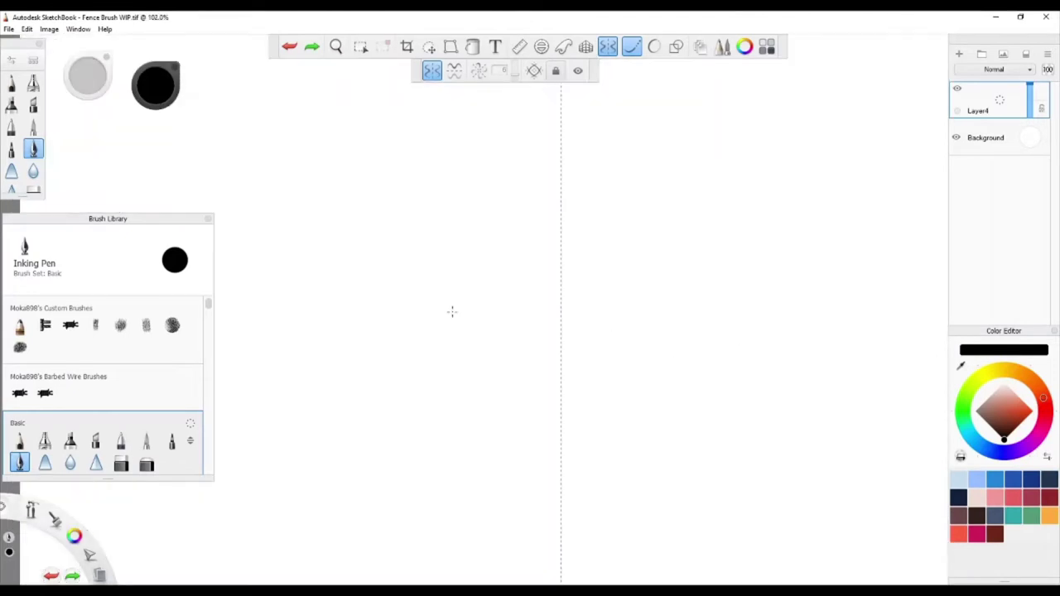
pyautogui.moveTo(432, 285); pyautogui.dragTo(537, 230)
pyautogui.hotkey('ctrl', 'z')
pyautogui.moveTo(379, 284); pyautogui.dragTo(506, 230)
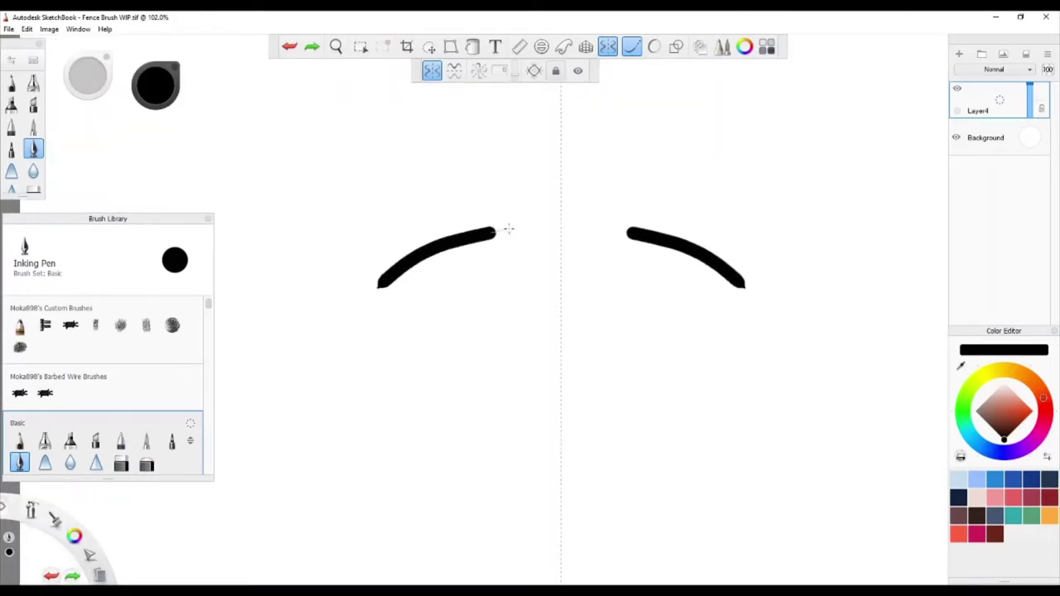
pyautogui.hotkey('ctrl', 'z')
pyautogui.moveTo(352, 281)
pyautogui.mouseDown()
pyautogui.moveTo(438, 227)
pyautogui.moveTo(561, 211)
pyautogui.mouseUp()
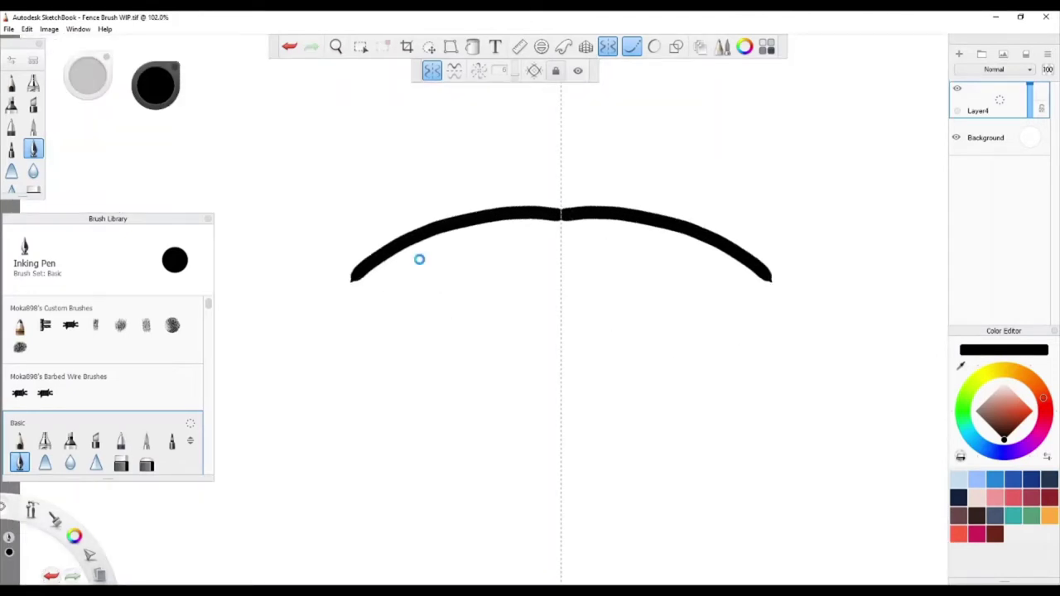
pyautogui.hotkey('ctrl', 'z')
pyautogui.scroll(-1, 423, 256)
pyautogui.moveTo(424, 248)
pyautogui.mouseDown()
pyautogui.moveTo(485, 227)
pyautogui.moveTo(551, 224)
pyautogui.mouseUp()
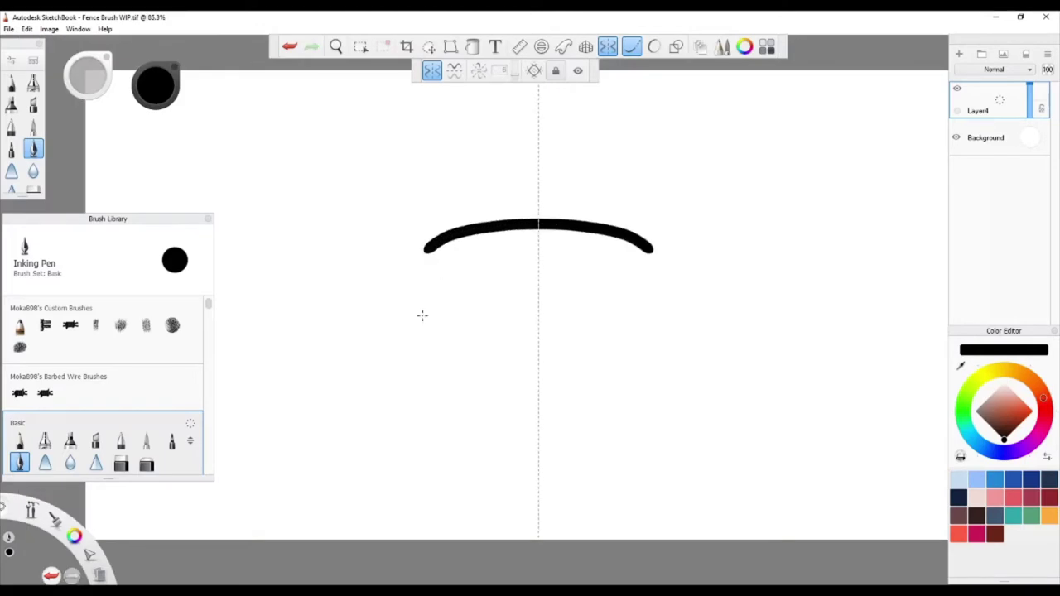
pyautogui.hotkey('ctrl', 'z')
pyautogui.moveTo(448, 258); pyautogui.dragTo(532, 210)
pyautogui.hotkey('ctrl', 'z')
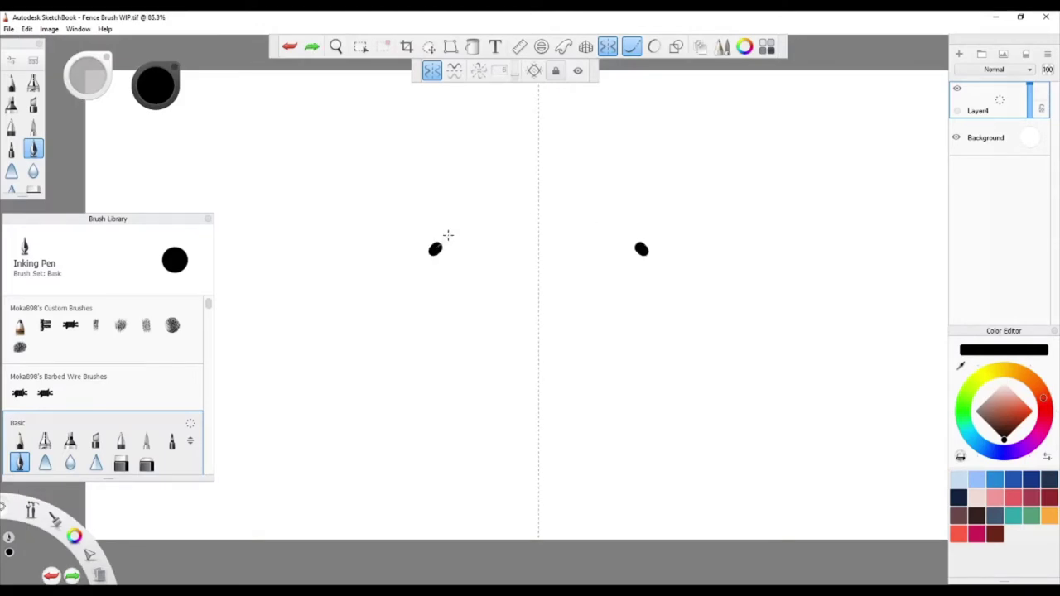
pyautogui.moveTo(448, 236); pyautogui.dragTo(547, 208)
pyautogui.moveTo(434, 304)
pyautogui.mouseDown()
pyautogui.moveTo(478, 329)
pyautogui.moveTo(540, 332)
pyautogui.mouseUp()
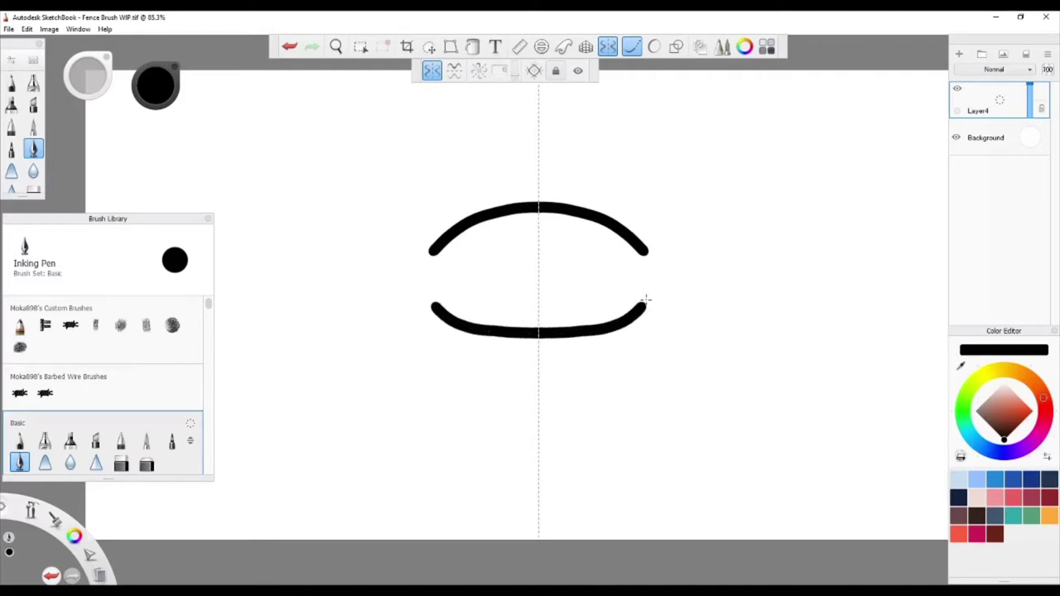
pyautogui.hotkey('ctrl', 'z')
# Extend the lower arc into strands rising outward on both sides.
pyautogui.moveTo(645, 308); pyautogui.dragTo(682, 251)
pyautogui.hotkey('ctrl', 'z')
pyautogui.moveTo(640, 308)
pyautogui.mouseDown()
pyautogui.moveTo(704, 217)
pyautogui.moveTo(807, 182)
pyautogui.mouseUp()
pyautogui.scroll(-3, 814, 182)
pyautogui.scroll(5, 814, 182)
pyautogui.hotkey('ctrl', 'z')
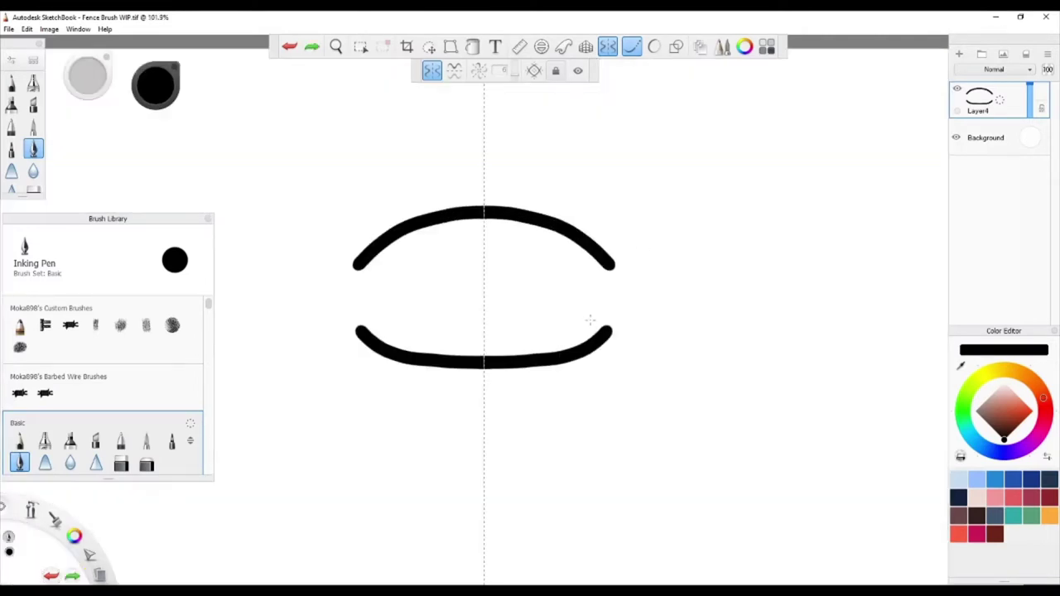
pyautogui.scroll(-2, 847, 166)
pyautogui.scroll(2, 847, 166)
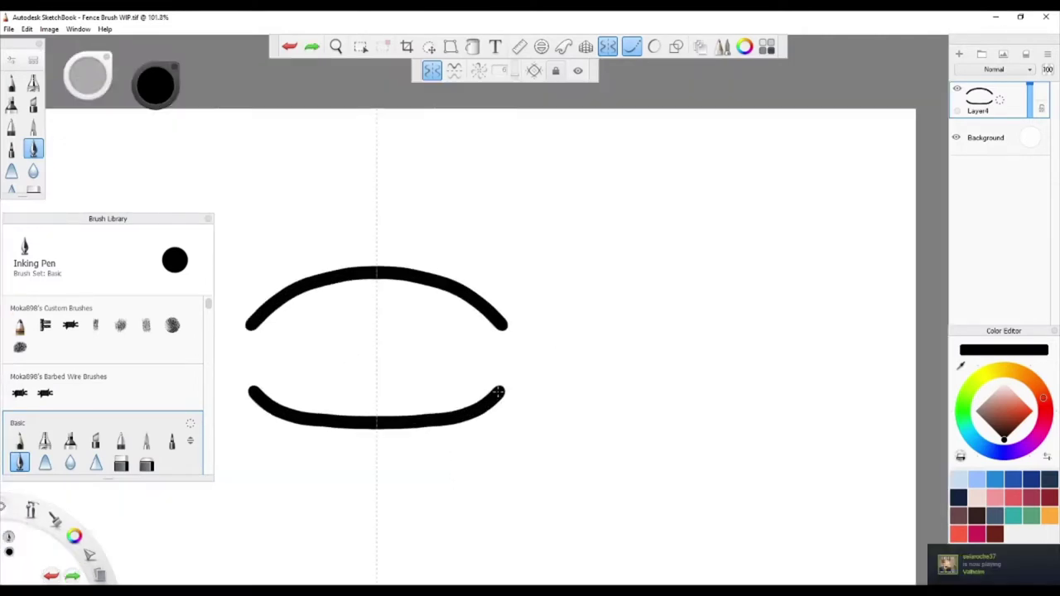
pyautogui.moveTo(499, 391)
pyautogui.mouseDown()
pyautogui.moveTo(597, 270)
pyautogui.moveTo(690, 230)
pyautogui.moveTo(729, 232)
pyautogui.mouseUp()
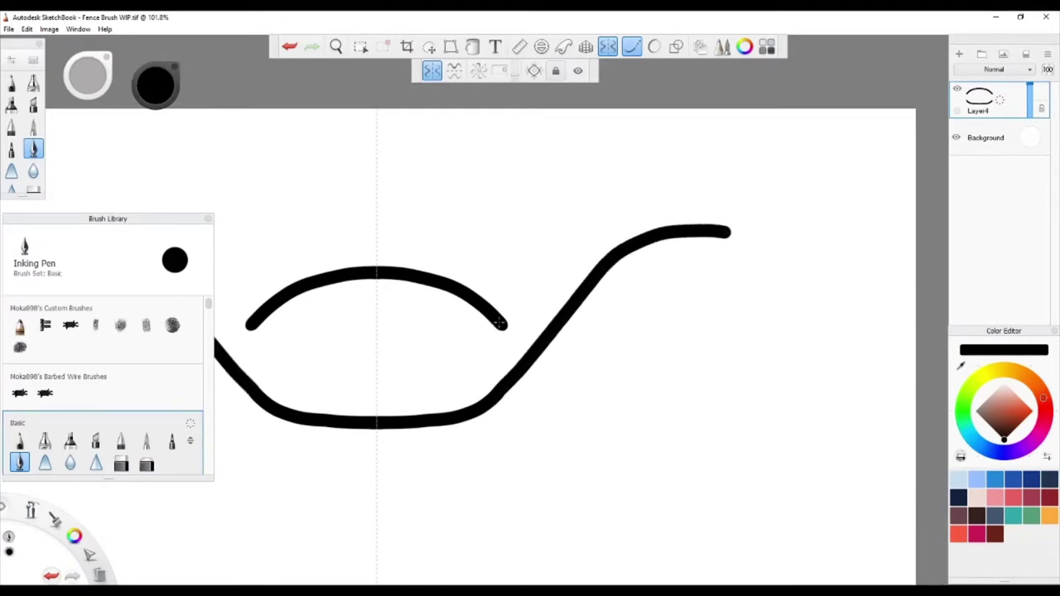
# Add a descending strand crossing the rising one, and duplicate Layer4 as Layer4-1.
pyautogui.moveTo(500, 322)
pyautogui.mouseDown()
pyautogui.moveTo(593, 391)
pyautogui.moveTo(734, 424)
pyautogui.mouseUp()
pyautogui.hotkey('ctrl', 'z')
pyautogui.moveTo(499, 323); pyautogui.dragTo(530, 363)
pyautogui.hotkey('ctrl', 'z')
pyautogui.moveTo(500, 323)
pyautogui.mouseDown()
pyautogui.moveTo(546, 377)
pyautogui.moveTo(627, 430)
pyautogui.moveTo(715, 452)
pyautogui.mouseUp()
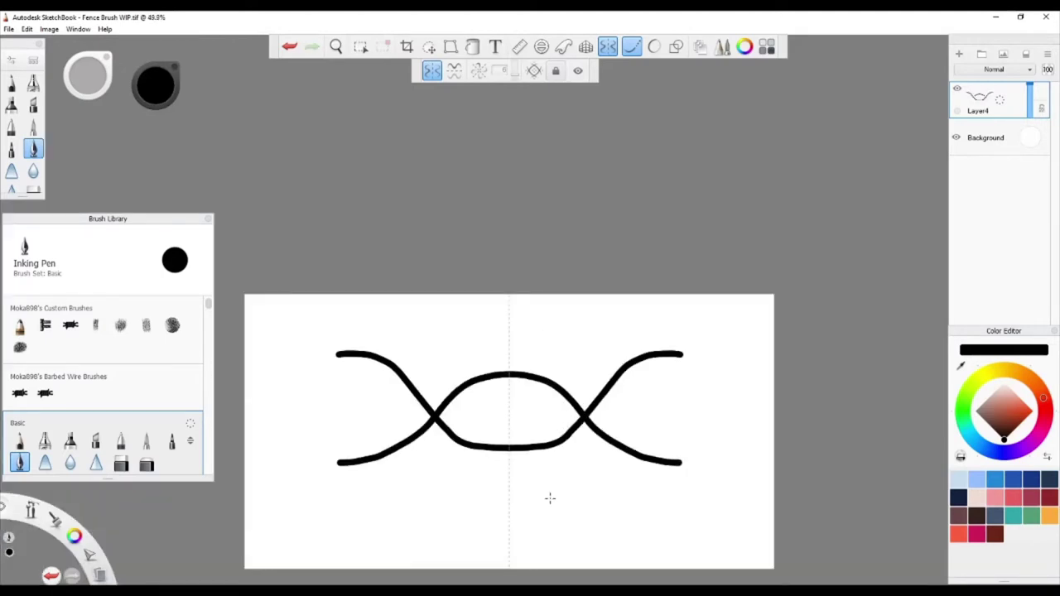
pyautogui.scroll(-5, 549, 497)
pyautogui.scroll(3, 522, 490)
pyautogui.scroll(-1, 489, 450)
pyautogui.scroll(-1, 477, 468)
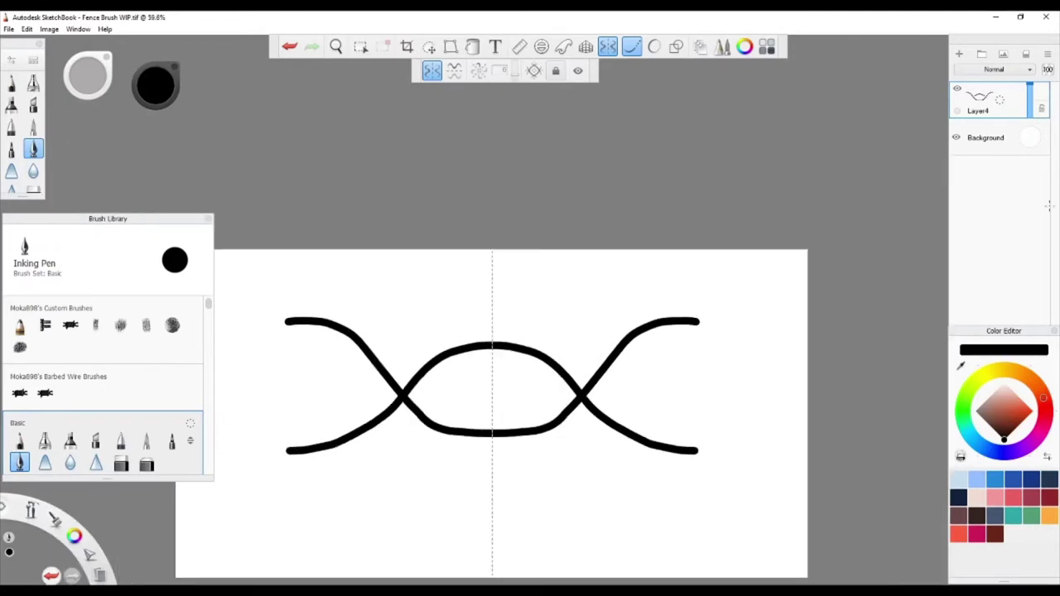
pyautogui.moveTo(998, 99); pyautogui.dragTo(977, 91)
# Hide the original Layer4 and shrink the duplicated wire drawing to about 79%.
pyautogui.click(429, 46)
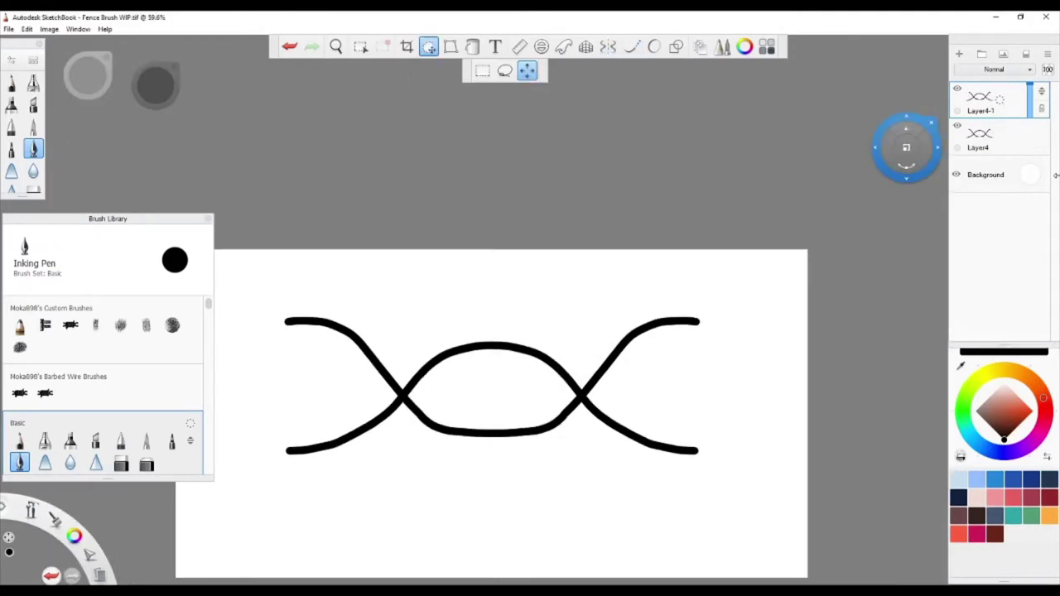
pyautogui.click(956, 125)
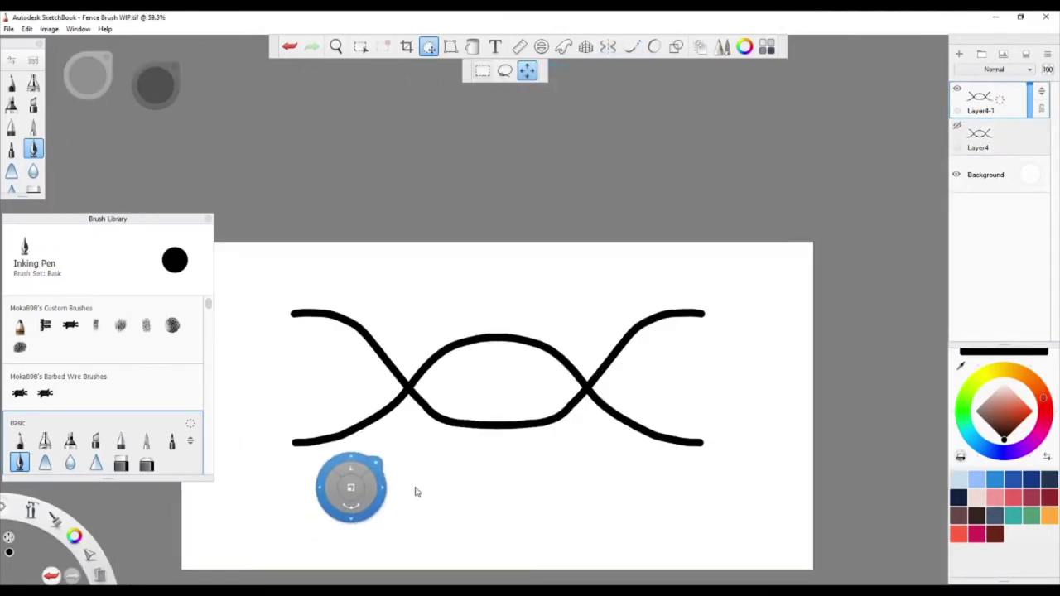
pyautogui.moveTo(549, 508); pyautogui.dragTo(568, 503)
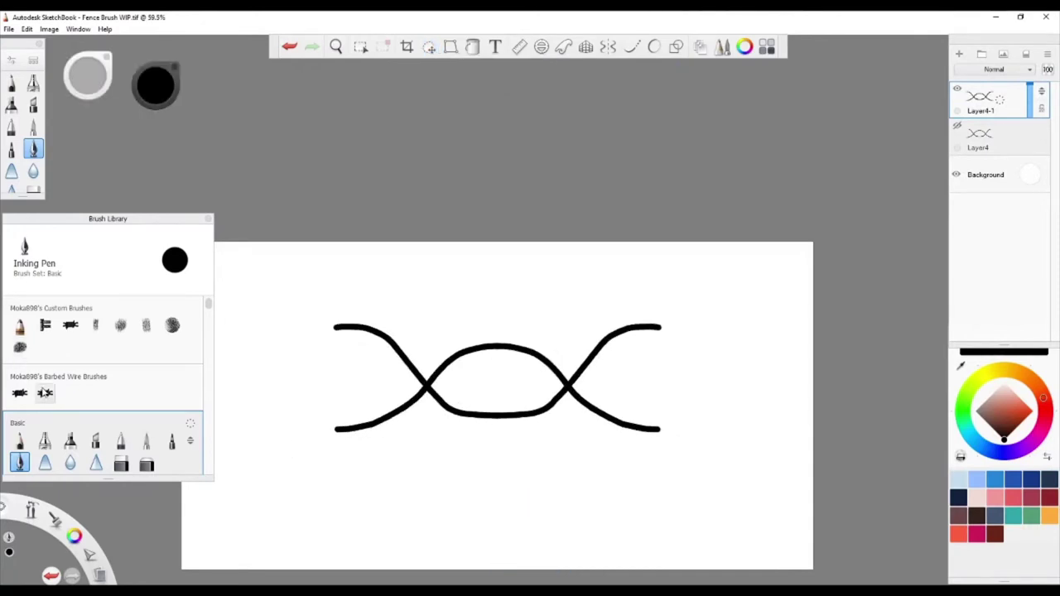
# Open the Barbed Wire 1 copy brush properties and enlarge the capture size to 511.
pyautogui.click(45, 393)
pyautogui.doubleClick(44, 393)
pyautogui.click(350, 315)
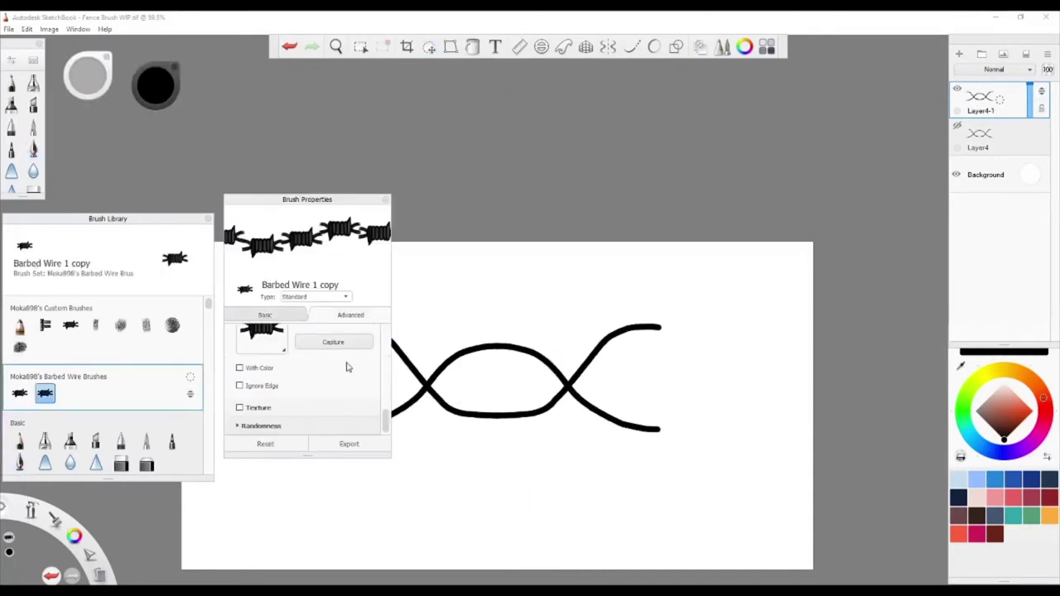
pyautogui.click(332, 375)
pyautogui.scroll(-2, 470, 394)
pyautogui.click(265, 314)
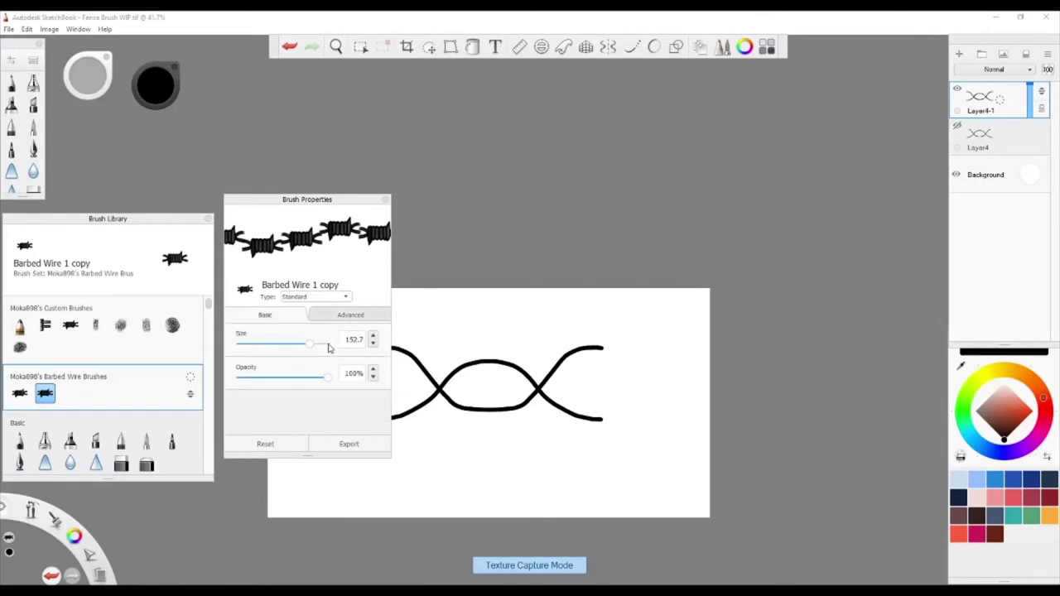
pyautogui.moveTo(319, 343); pyautogui.dragTo(327, 343)
pyautogui.moveTo(326, 202); pyautogui.dragTo(280, 74)
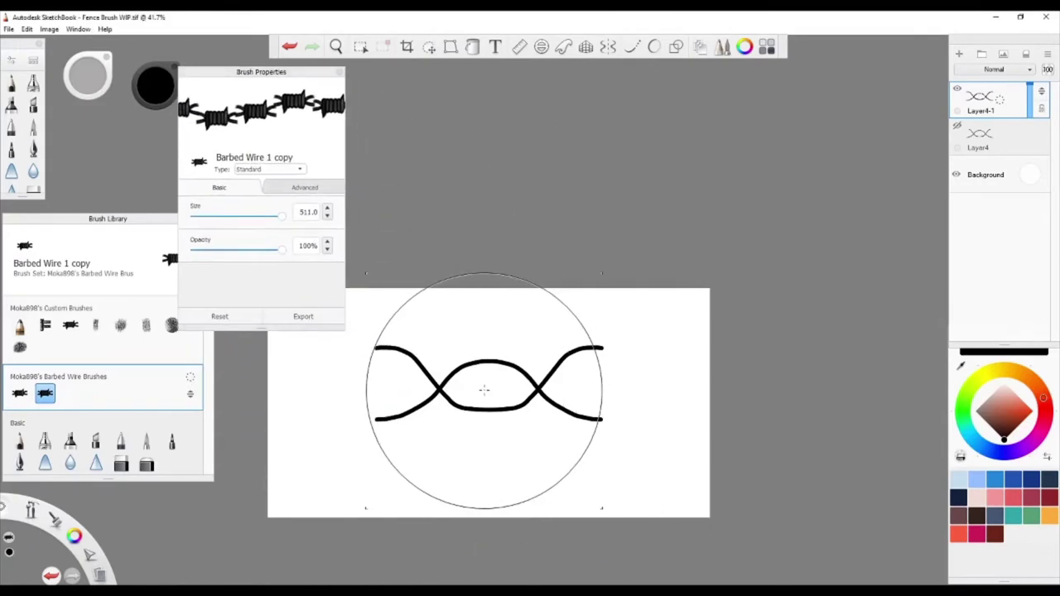
# Shrink the wire drawing slightly and capture it as the brush texture.
pyautogui.click(429, 47)
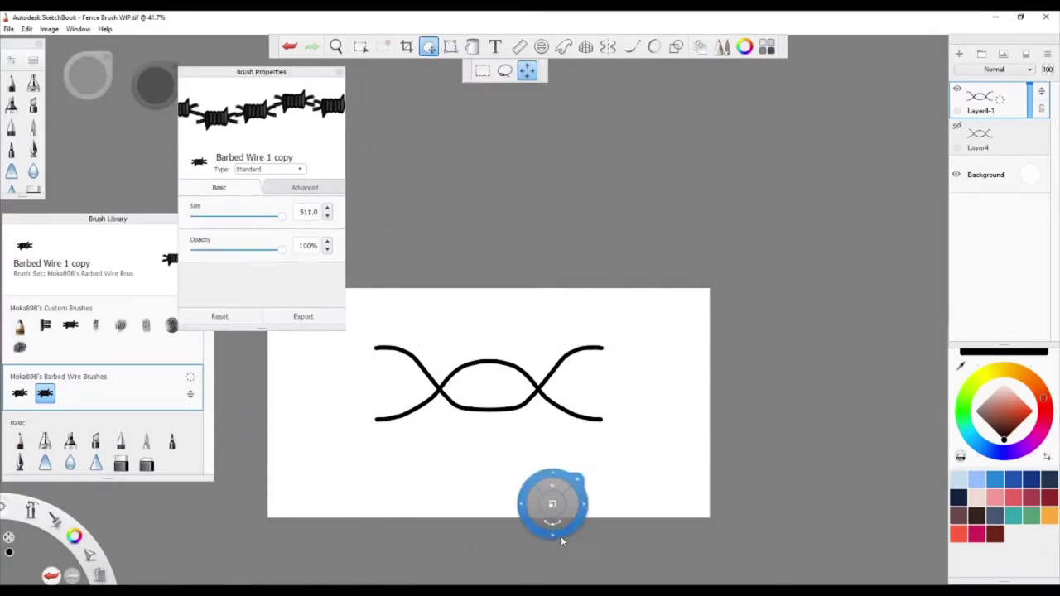
pyautogui.moveTo(551, 505); pyautogui.dragTo(576, 485)
pyautogui.click(576, 485)
pyautogui.click(304, 187)
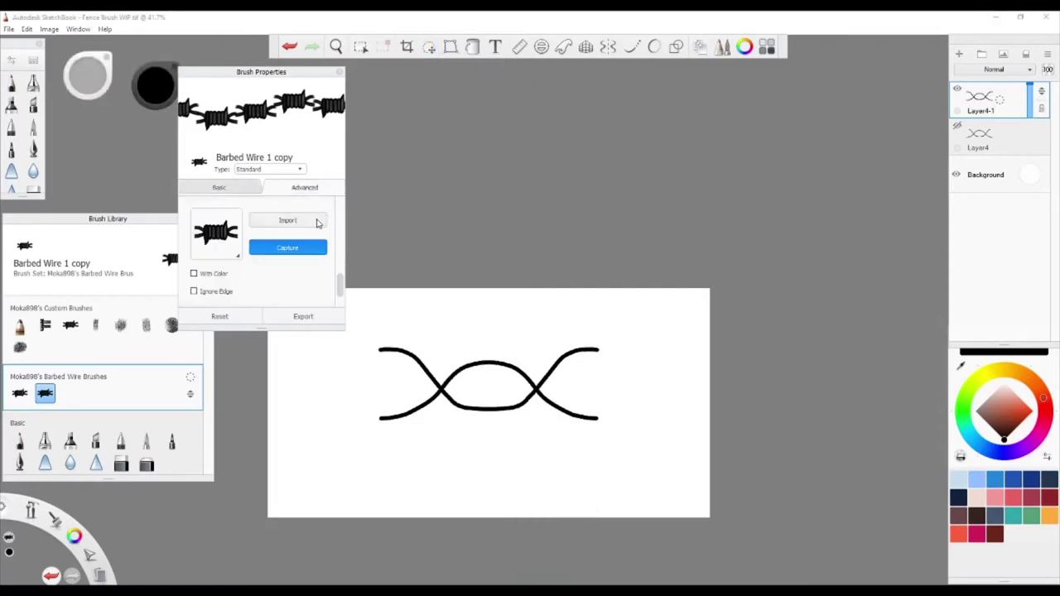
pyautogui.click(287, 247)
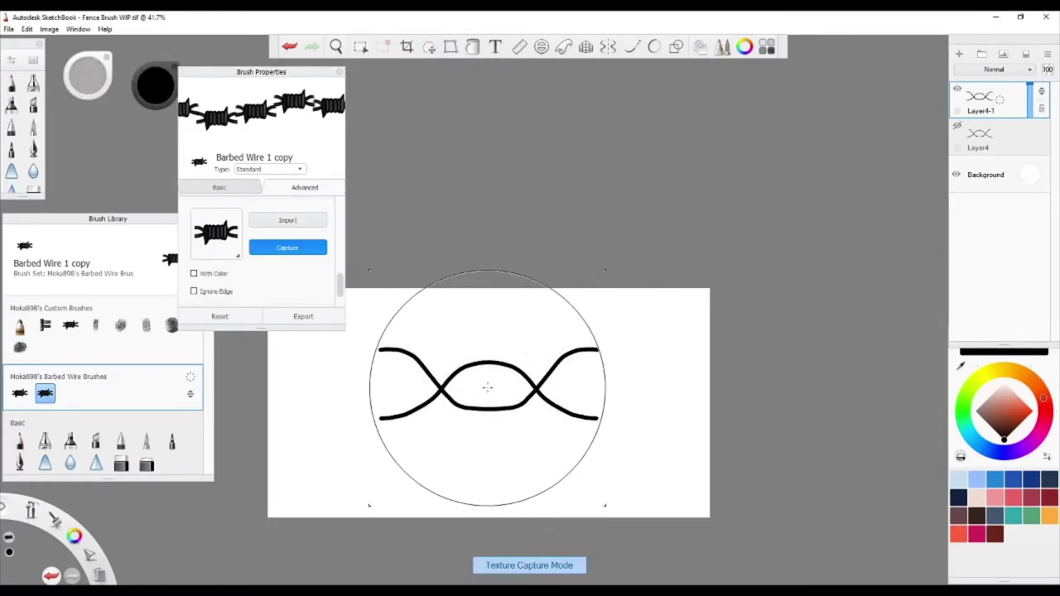
pyautogui.click(488, 386)
# Test the new wire brush, undo the test strokes, and switch back to the Inking Pen.
pyautogui.click(247, 187)
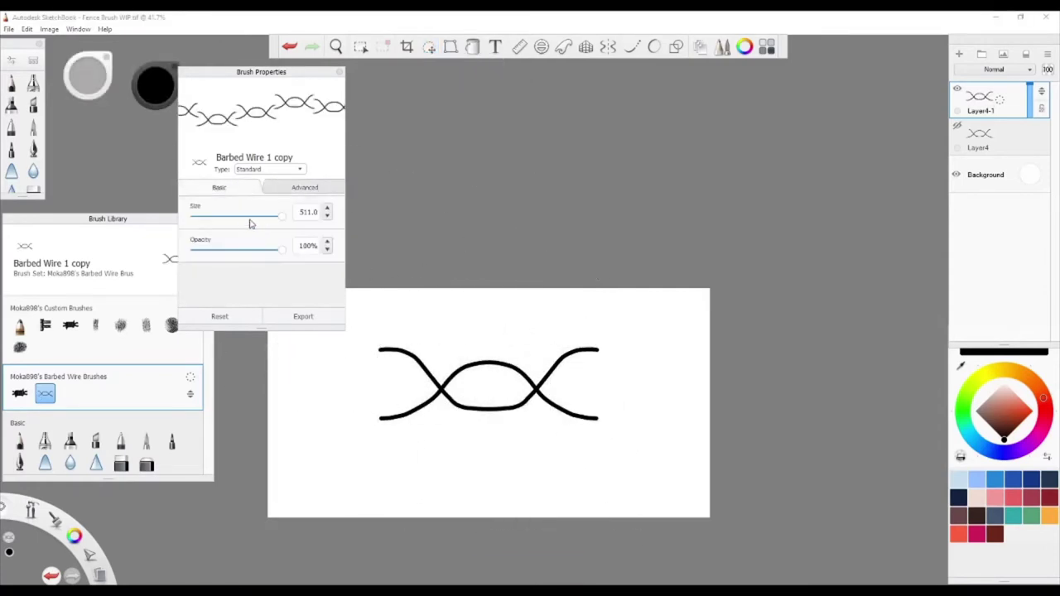
pyautogui.scroll(3, 414, 485)
pyautogui.moveTo(242, 215); pyautogui.dragTo(258, 215)
pyautogui.moveTo(344, 461); pyautogui.dragTo(762, 464)
pyautogui.hotkey('ctrl', 'z')
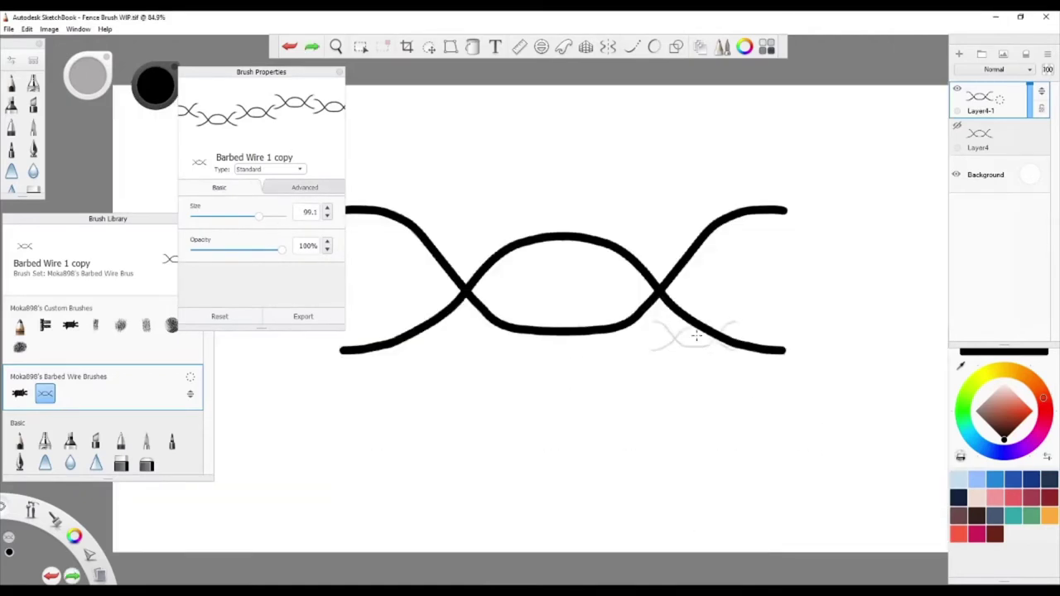
pyautogui.hotkey('ctrl', 'z')
pyautogui.click(957, 89)
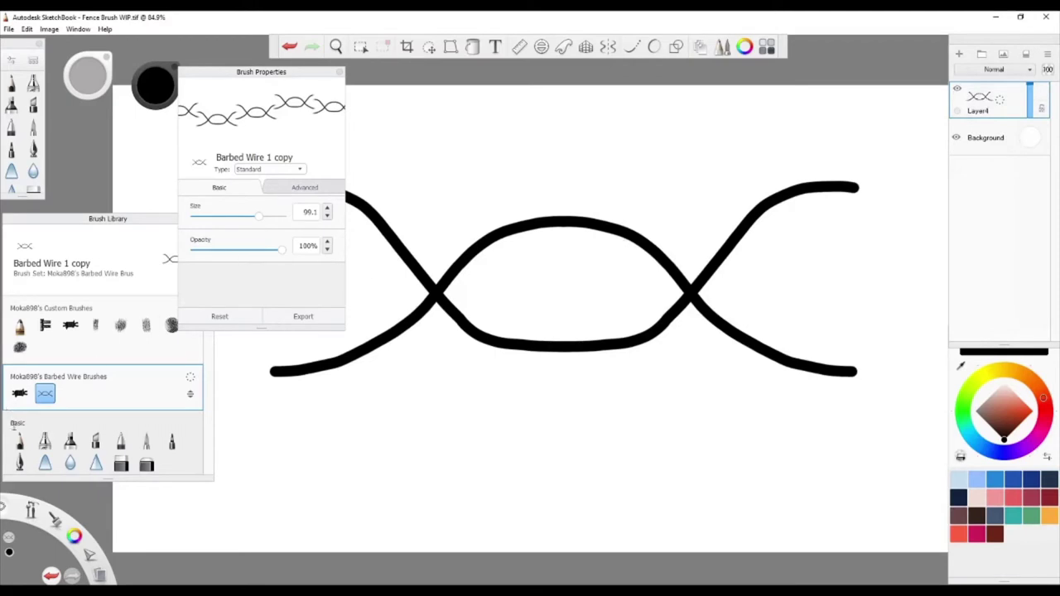
pyautogui.click(19, 463)
pyautogui.click(338, 72)
# Turn on vertical mirror symmetry and try out mirrored barb strokes on the lower wire.
pyautogui.click(607, 47)
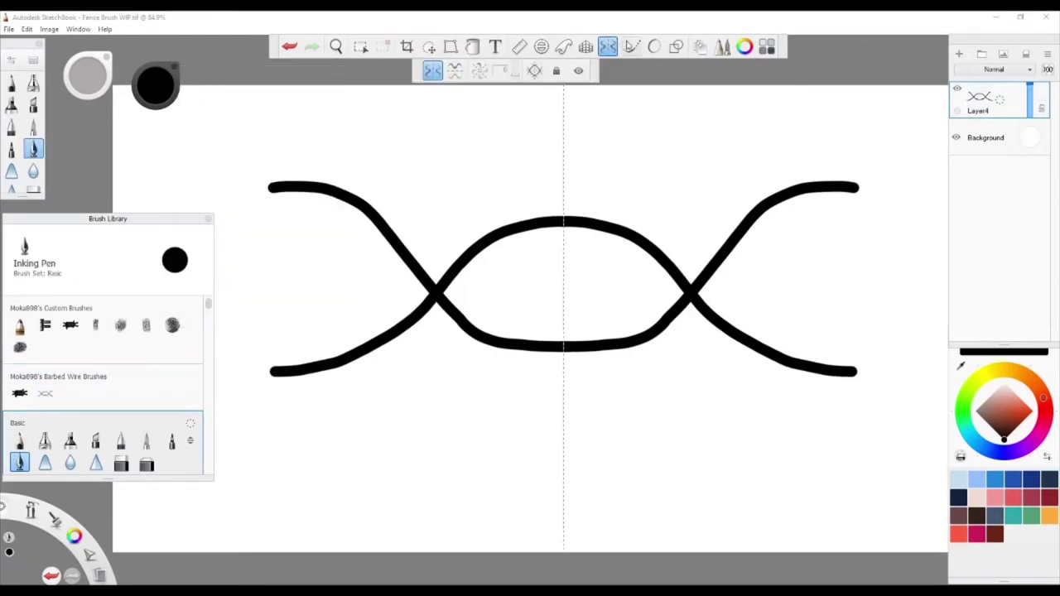
pyautogui.hotkey('ctrl', 'z')
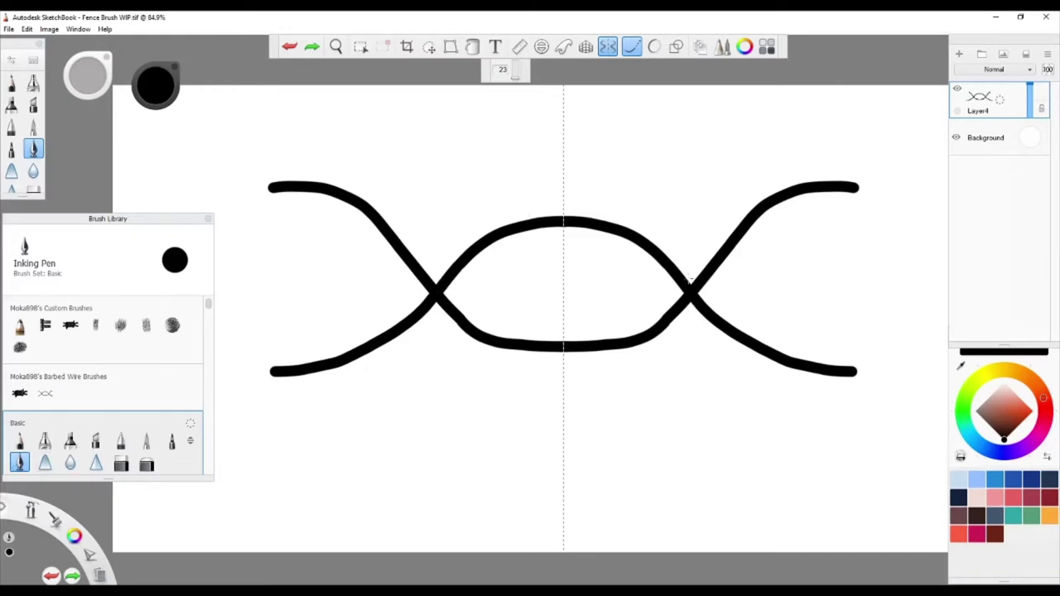
pyautogui.moveTo(518, 341)
pyautogui.mouseDown()
pyautogui.moveTo(534, 371)
pyautogui.moveTo(545, 326)
pyautogui.mouseUp()
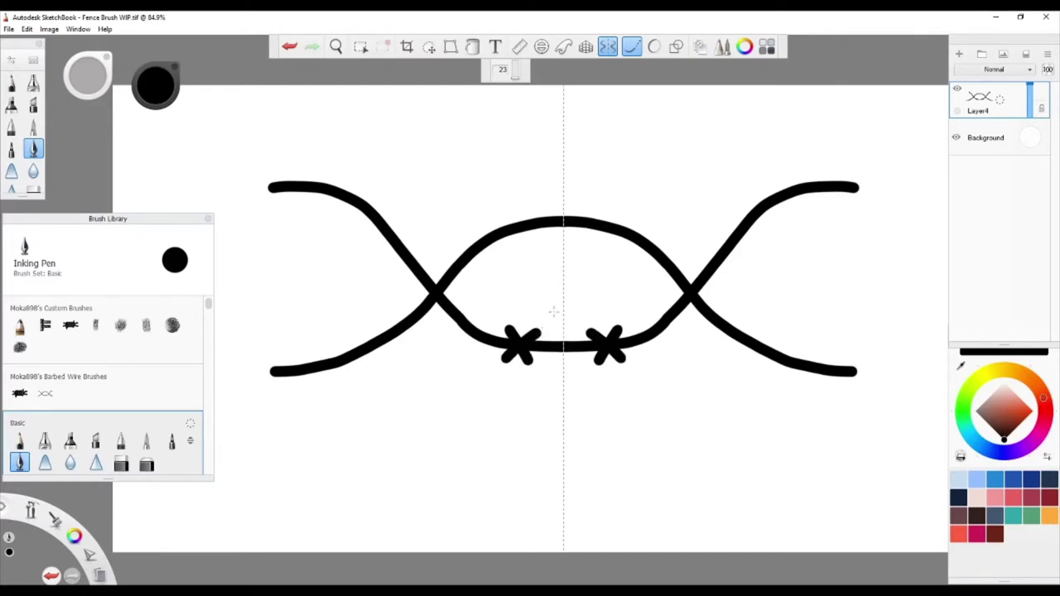
pyautogui.scroll(-2, 553, 311)
pyautogui.scroll(3, 553, 311)
pyautogui.hotkey('ctrl', 'z')
pyautogui.hotkey('ctrl', 'z')
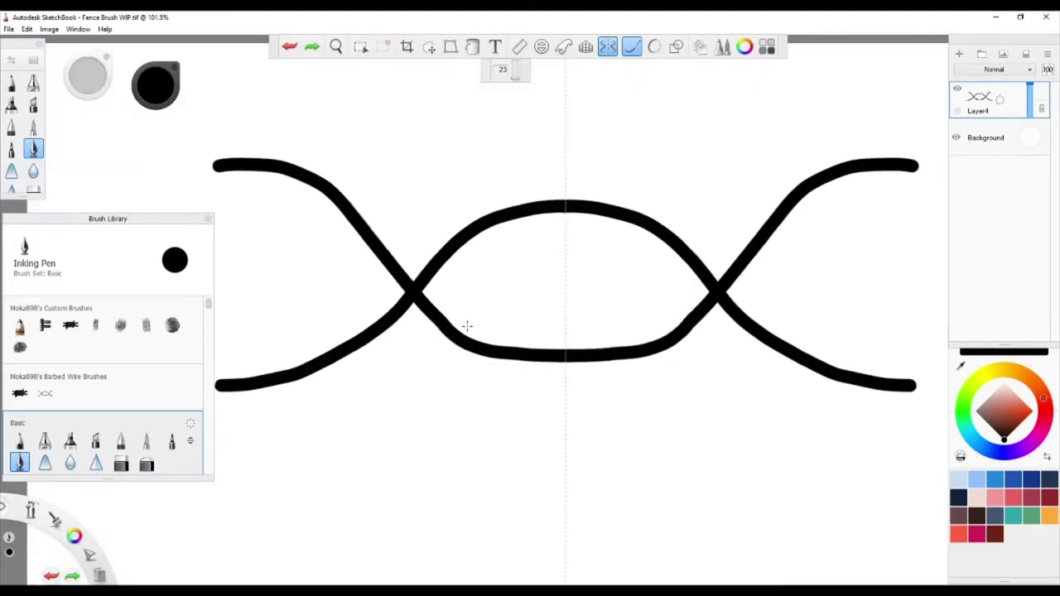
pyautogui.moveTo(467, 326)
pyautogui.mouseDown()
pyautogui.moveTo(476, 352)
pyautogui.moveTo(526, 321)
pyautogui.moveTo(532, 379)
pyautogui.moveTo(515, 366)
pyautogui.moveTo(447, 369)
pyautogui.mouseUp()
pyautogui.hotkey('ctrl', 'z')
pyautogui.hotkey('ctrl', 'z')
pyautogui.hotkey('ctrl', 'z')
pyautogui.scroll(-5, 536, 360)
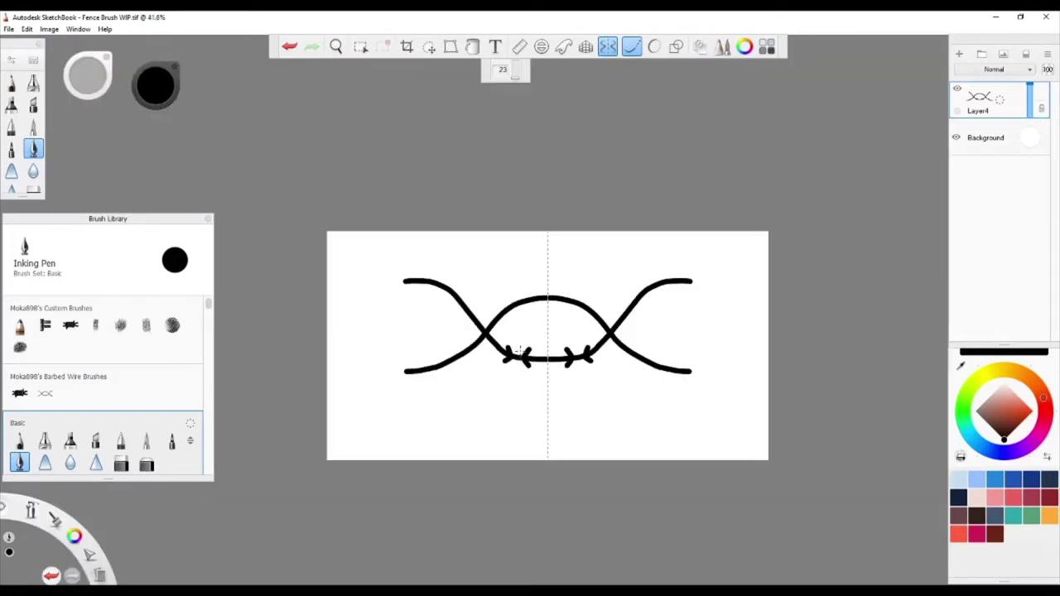
pyautogui.scroll(8, 520, 351)
pyautogui.moveTo(475, 339)
pyautogui.mouseDown()
pyautogui.moveTo(470, 364)
pyautogui.moveTo(507, 353)
pyautogui.moveTo(470, 346)
pyautogui.moveTo(494, 345)
pyautogui.mouseUp()
pyautogui.hotkey('ctrl', 'z')
pyautogui.hotkey('ctrl', 'z')
pyautogui.hotkey('ctrl', 'z')
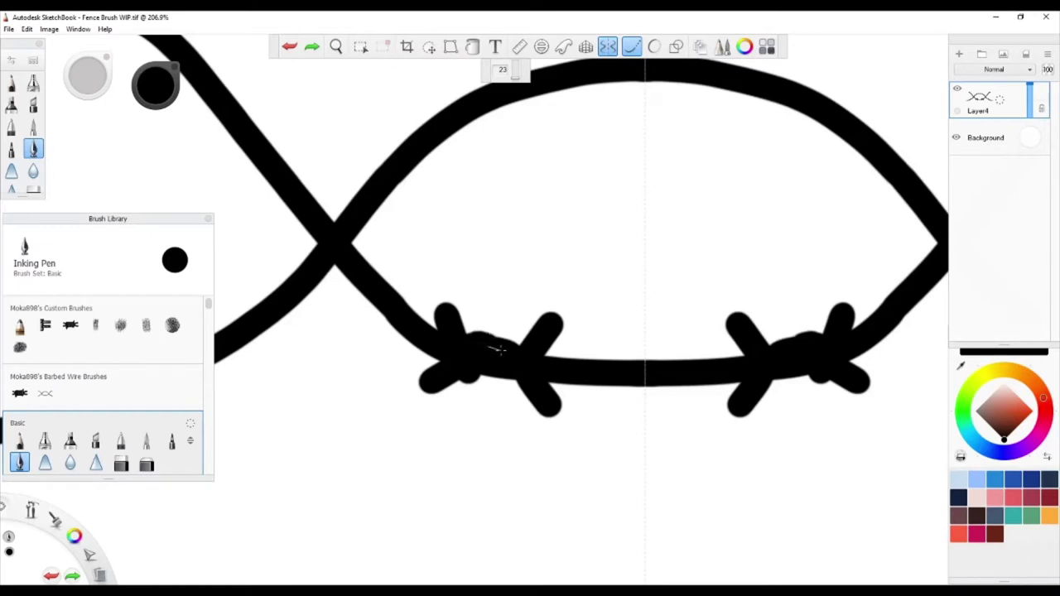
pyautogui.hotkey('ctrl', 'z')
# Thicken the lower part of the left barb.
pyautogui.moveTo(469, 371); pyautogui.dragTo(518, 379)
pyautogui.scroll(-5, 570, 329)
pyautogui.scroll(3, 570, 329)
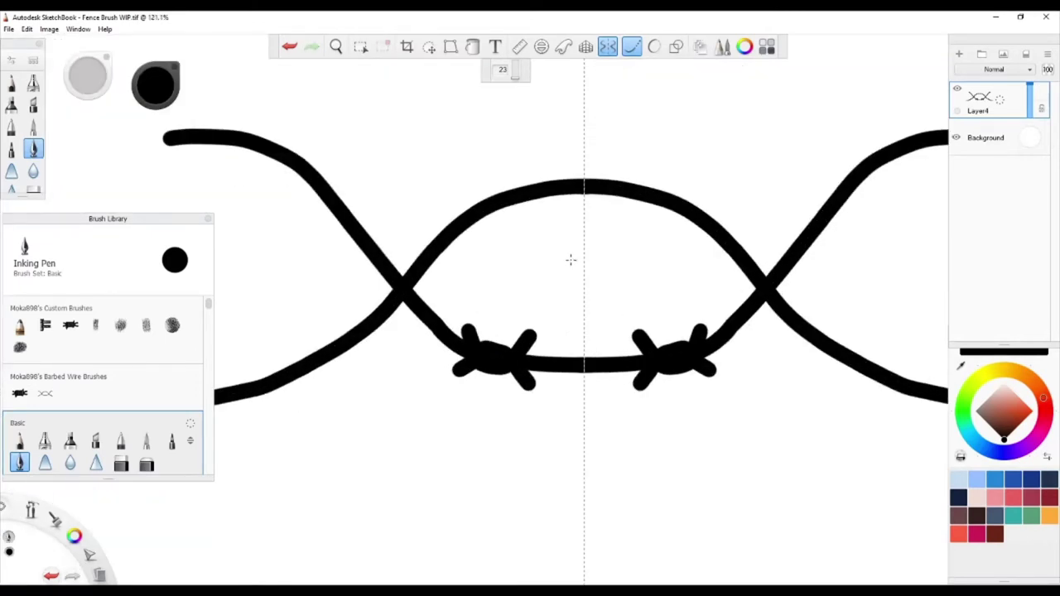
pyautogui.scroll(-5, 451, 178)
pyautogui.scroll(7, 538, 149)
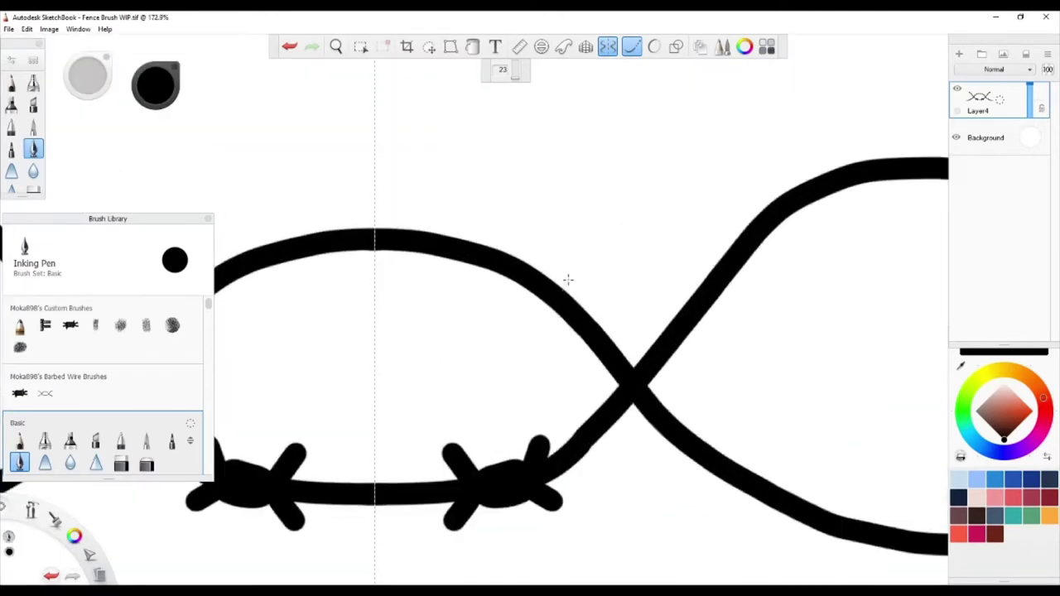
pyautogui.hotkey('ctrl', 'z')
# Draw barbs off the upper wire pointing right, up, down-left and down, filling the notch.
pyautogui.hotkey('ctrl', 'z')
pyautogui.moveTo(578, 285); pyautogui.dragTo(607, 283)
pyautogui.moveTo(496, 250)
pyautogui.mouseDown()
pyautogui.moveTo(490, 214)
pyautogui.moveTo(502, 249)
pyautogui.moveTo(497, 222)
pyautogui.mouseUp()
pyautogui.hotkey('ctrl', 'z')
pyautogui.moveTo(502, 269); pyautogui.dragTo(464, 286)
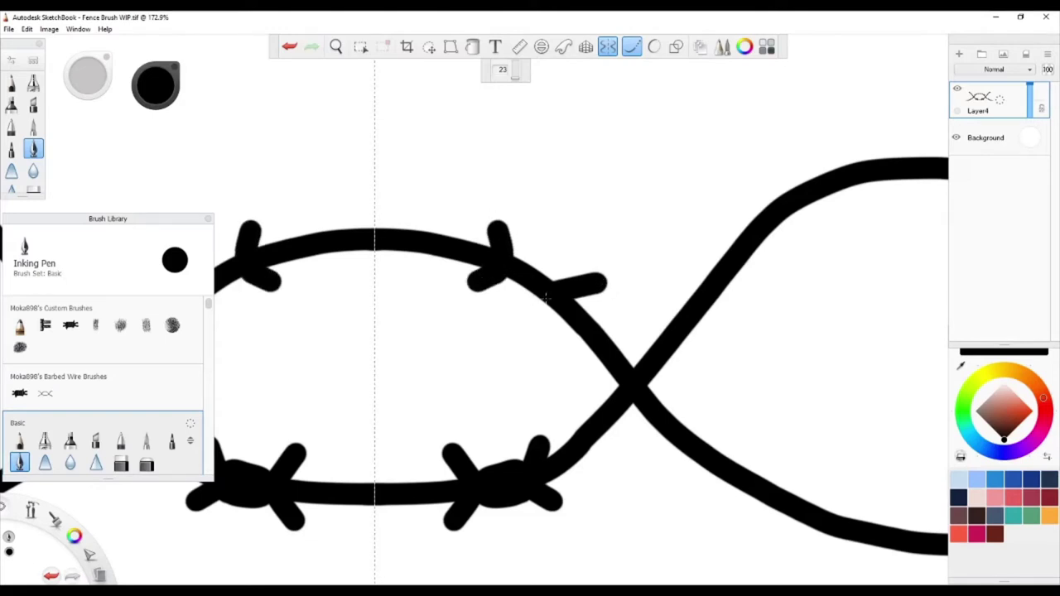
pyautogui.moveTo(546, 298); pyautogui.dragTo(547, 335)
pyautogui.scroll(5, 522, 281)
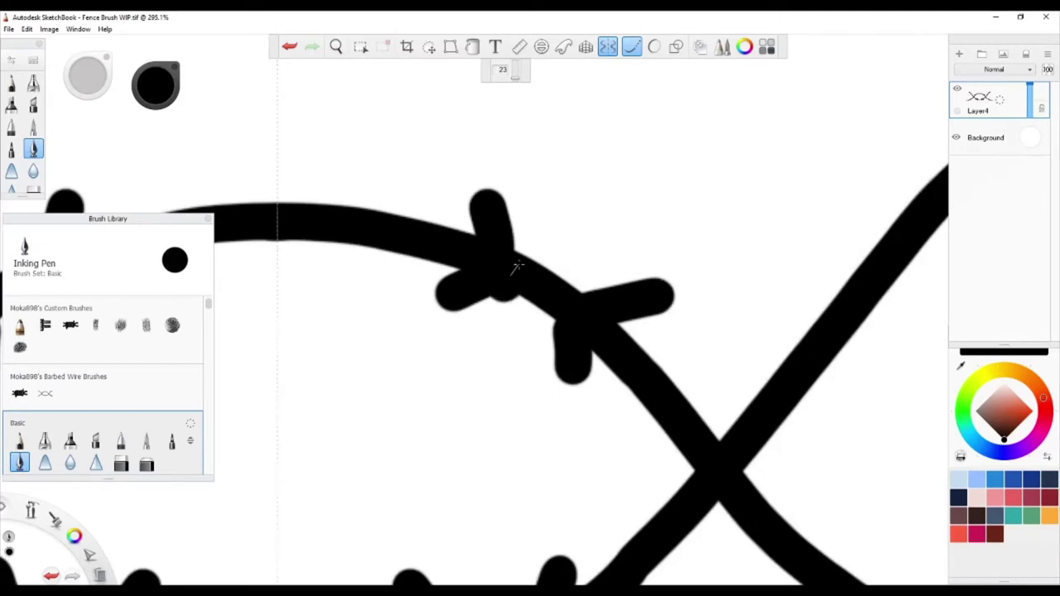
pyautogui.moveTo(515, 266)
pyautogui.mouseDown()
pyautogui.moveTo(528, 250)
pyautogui.moveTo(565, 291)
pyautogui.moveTo(556, 303)
pyautogui.moveTo(566, 328)
pyautogui.mouseUp()
# Draw a barb below the right-hand wire and thicken the wire beside it.
pyautogui.scroll(-10, 566, 328)
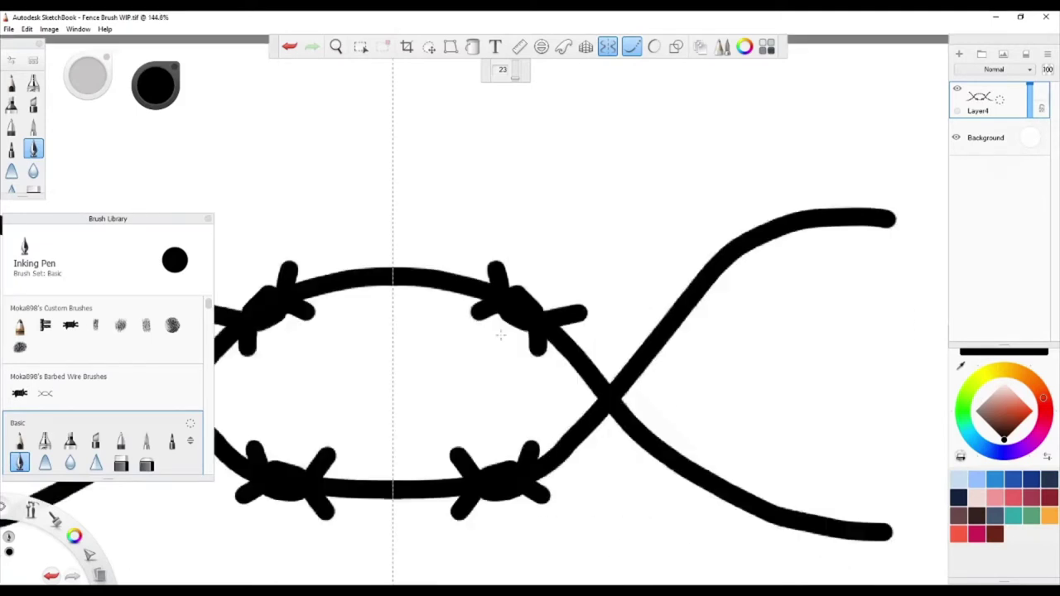
pyautogui.scroll(-10, 443, 394)
pyautogui.scroll(3, 444, 395)
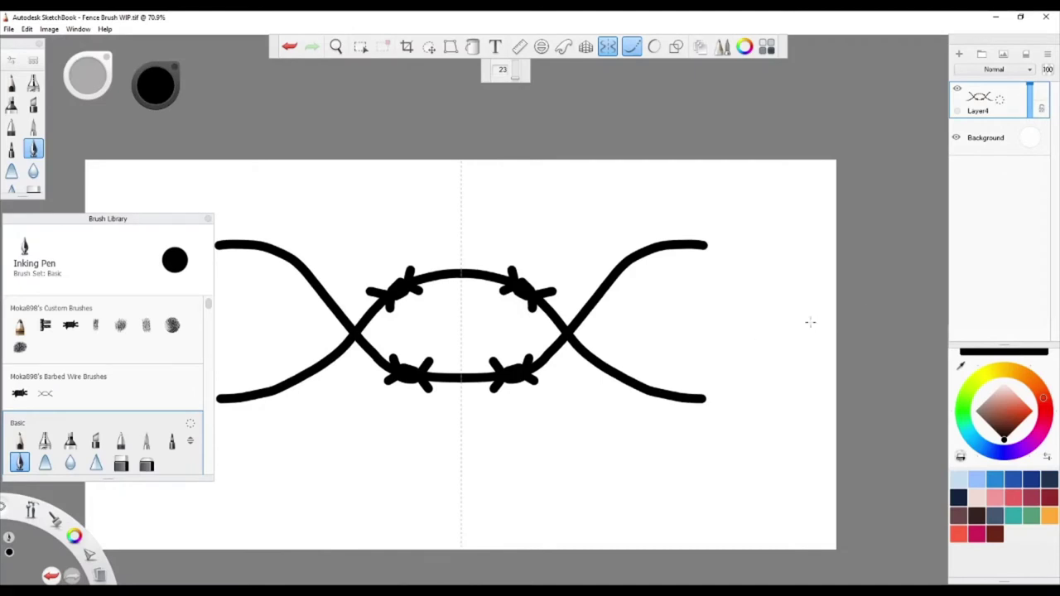
pyautogui.scroll(1, 810, 322)
pyautogui.scroll(1, 655, 350)
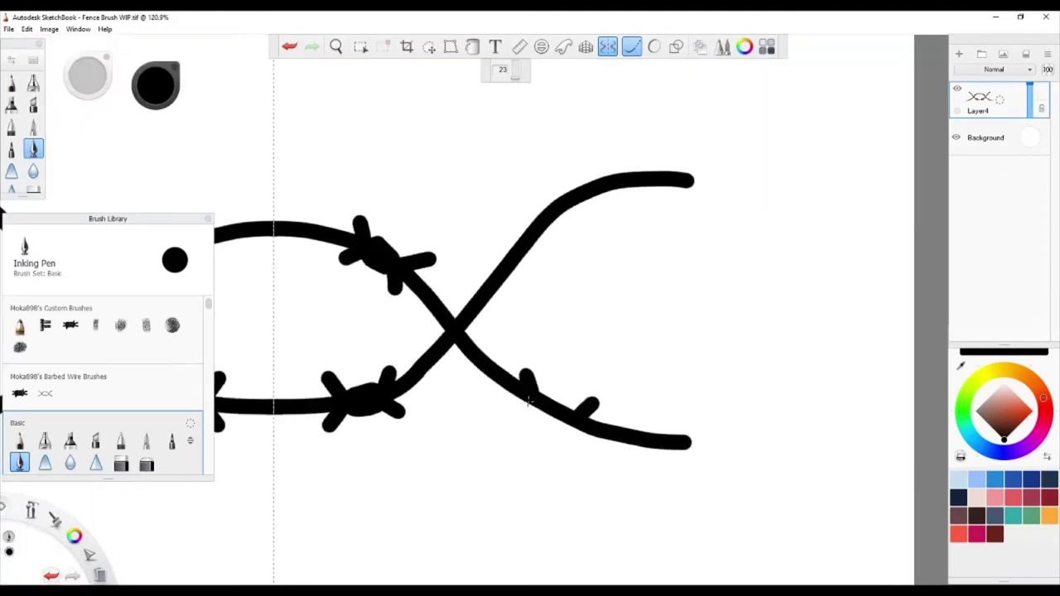
pyautogui.scroll(2, 501, 410)
pyautogui.hotkey('ctrl', 'z')
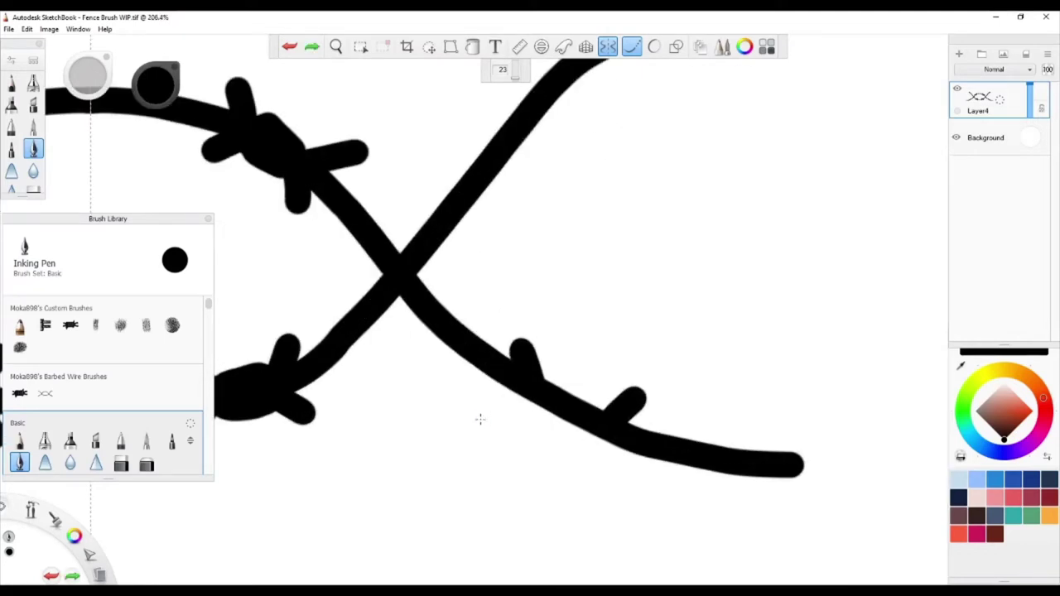
pyautogui.moveTo(585, 426); pyautogui.dragTo(617, 488)
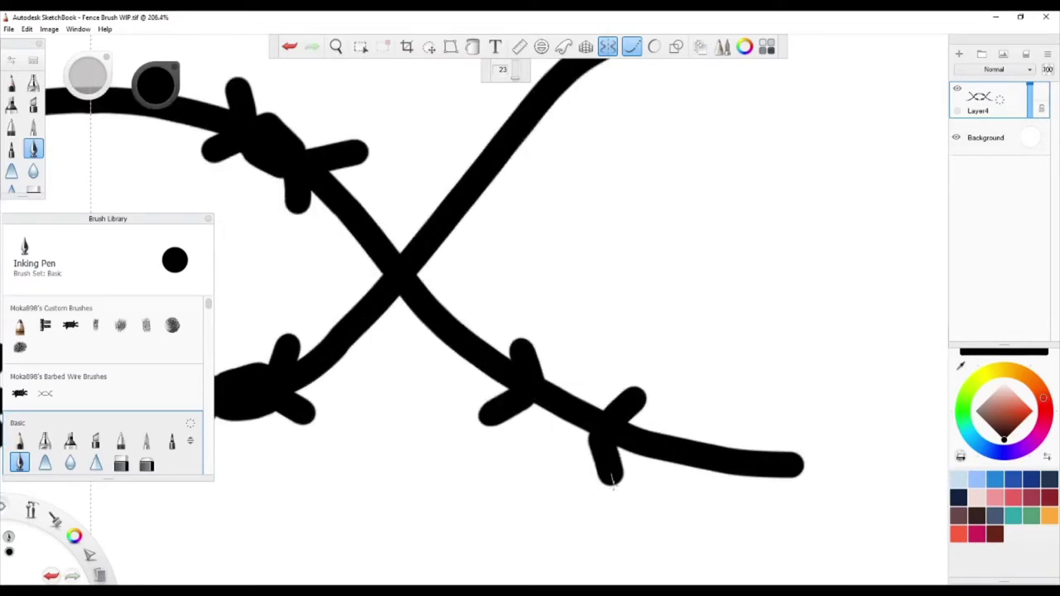
pyautogui.scroll(2, 617, 484)
pyautogui.moveTo(477, 404); pyautogui.dragTo(593, 405)
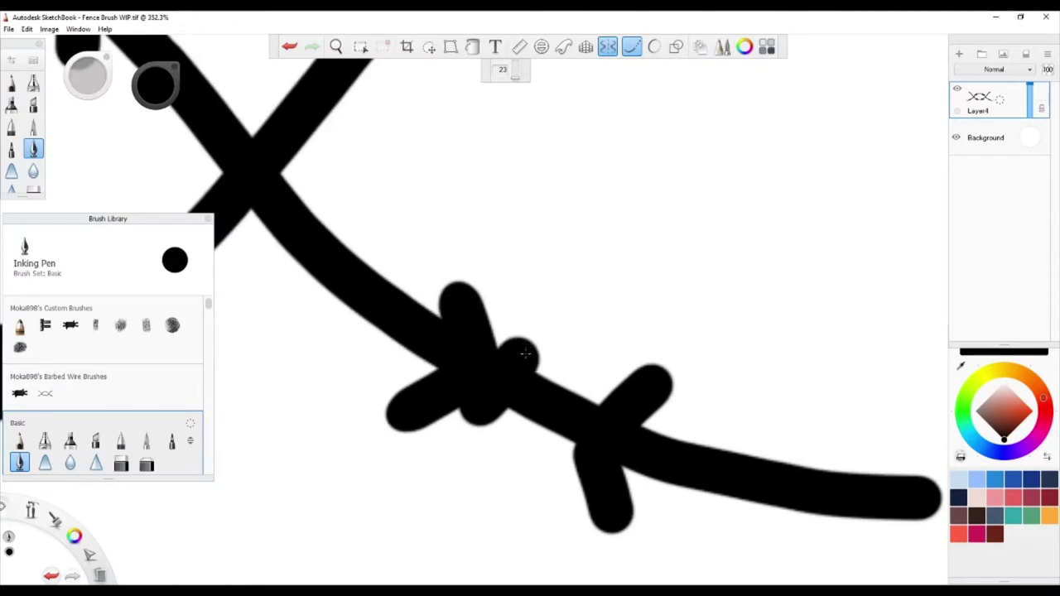
pyautogui.hotkey('ctrl', 'z')
pyautogui.moveTo(584, 389)
pyautogui.mouseDown()
pyautogui.moveTo(521, 368)
pyautogui.moveTo(563, 385)
pyautogui.mouseUp()
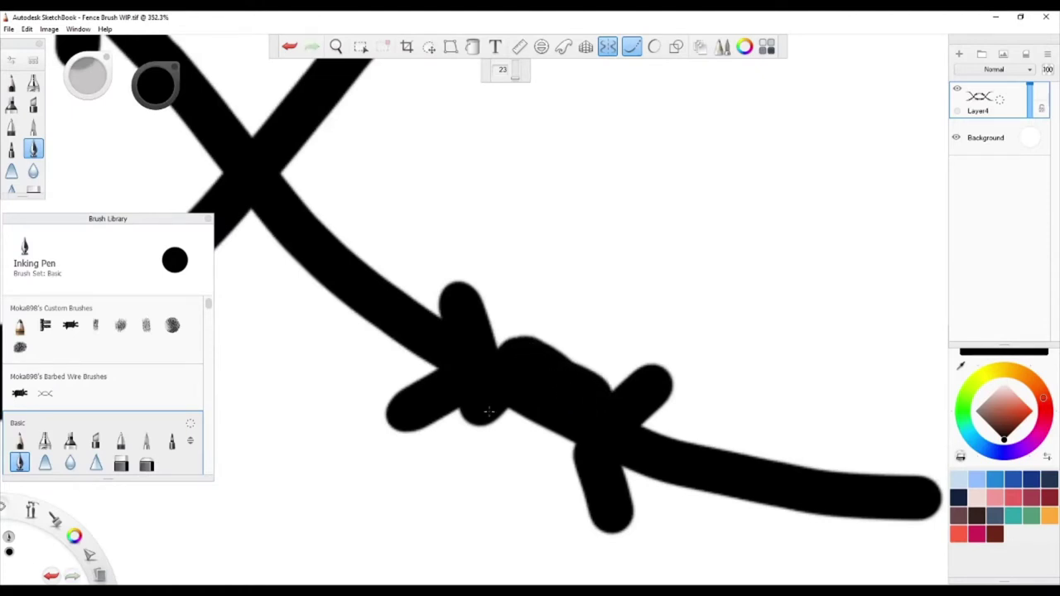
pyautogui.moveTo(488, 411); pyautogui.dragTo(570, 435)
# Fit the canvas in view and add barbs pointing left, down-right and up from the wire.
pyautogui.press('Home')
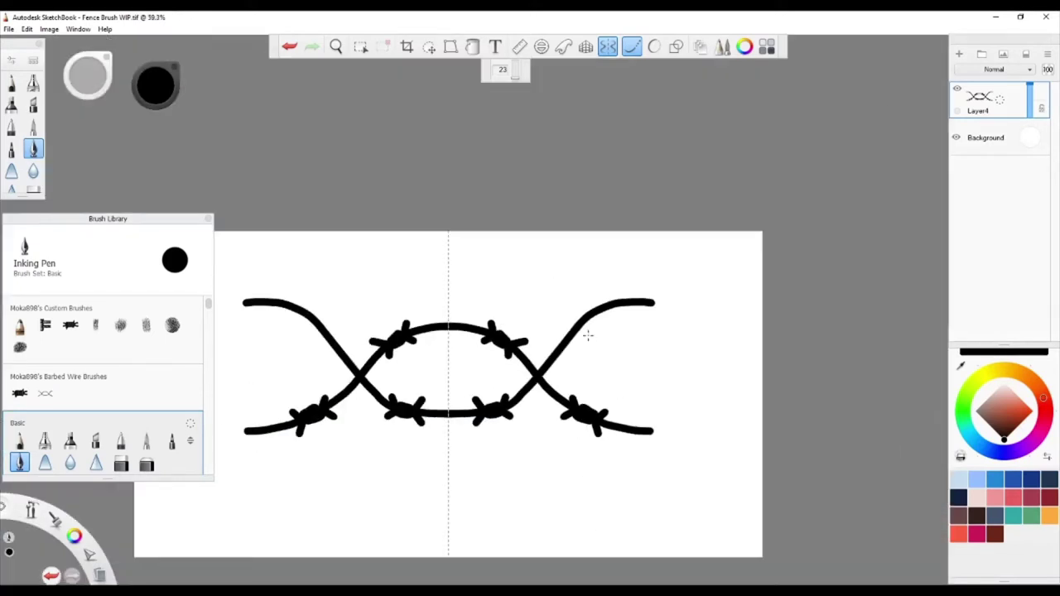
pyautogui.scroll(3, 571, 315)
pyautogui.scroll(1, 600, 334)
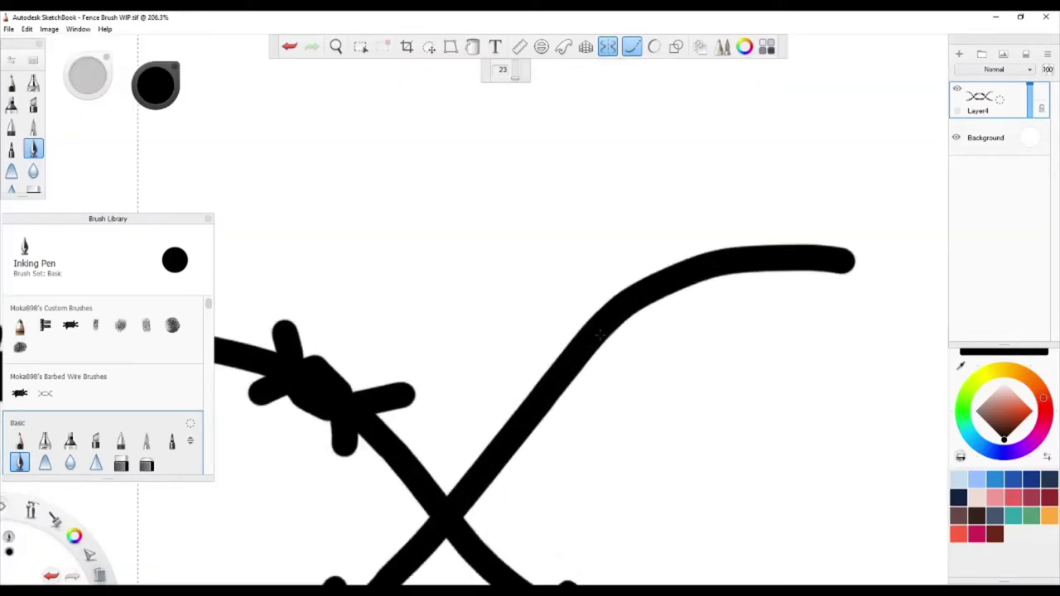
pyautogui.hotkey('ctrl', 'z')
pyautogui.moveTo(553, 356); pyautogui.dragTo(505, 358)
pyautogui.moveTo(570, 354); pyautogui.dragTo(587, 410)
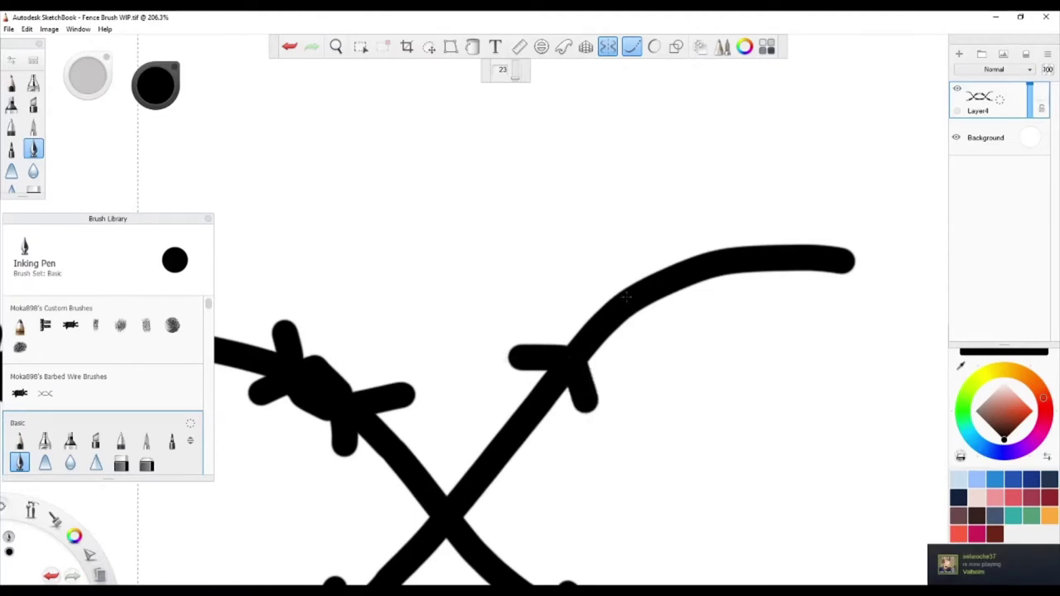
pyautogui.moveTo(626, 298); pyautogui.dragTo(616, 252)
pyautogui.moveTo(636, 295); pyautogui.dragTo(704, 326)
# Thicken the wire running up from the lower barb and below the junction.
pyautogui.scroll(2, 547, 329)
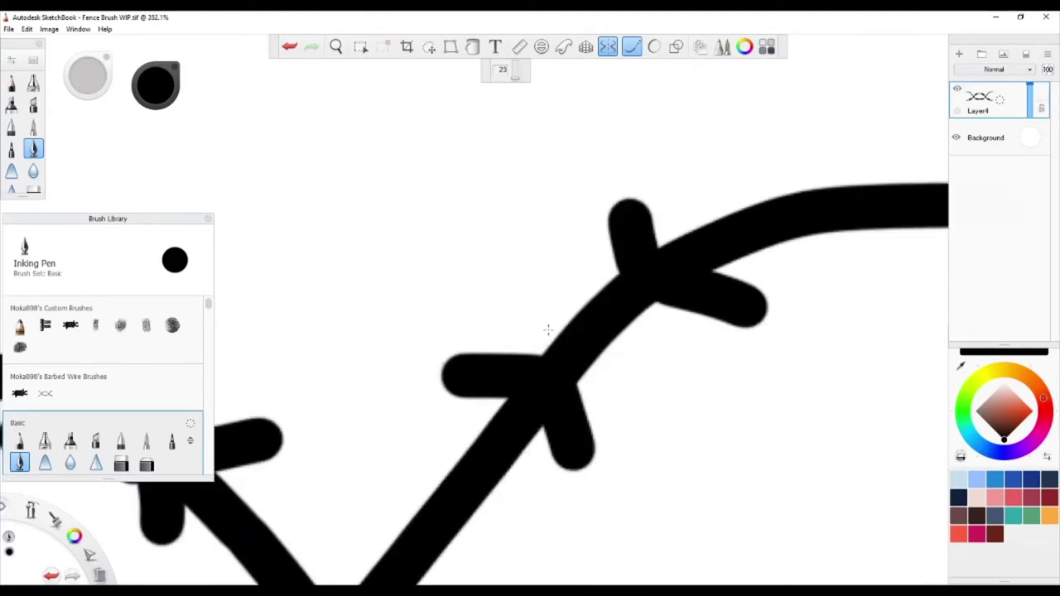
pyautogui.moveTo(540, 353); pyautogui.dragTo(605, 285)
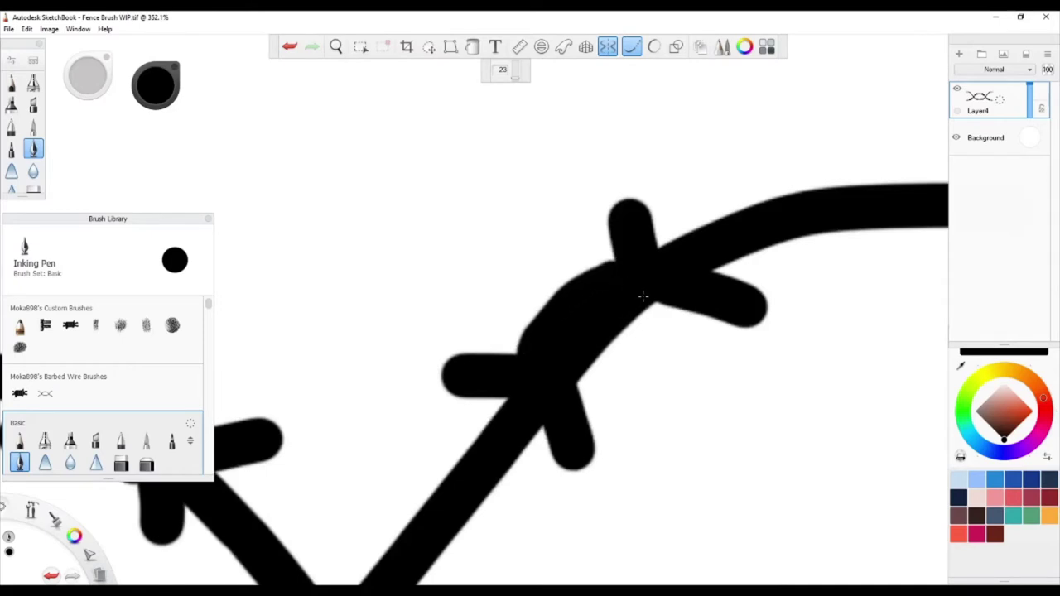
pyautogui.moveTo(642, 295)
pyautogui.mouseDown()
pyautogui.moveTo(651, 312)
pyautogui.moveTo(593, 369)
pyautogui.moveTo(568, 372)
pyautogui.mouseUp()
pyautogui.scroll(-5, 514, 445)
pyautogui.scroll(-3, 514, 445)
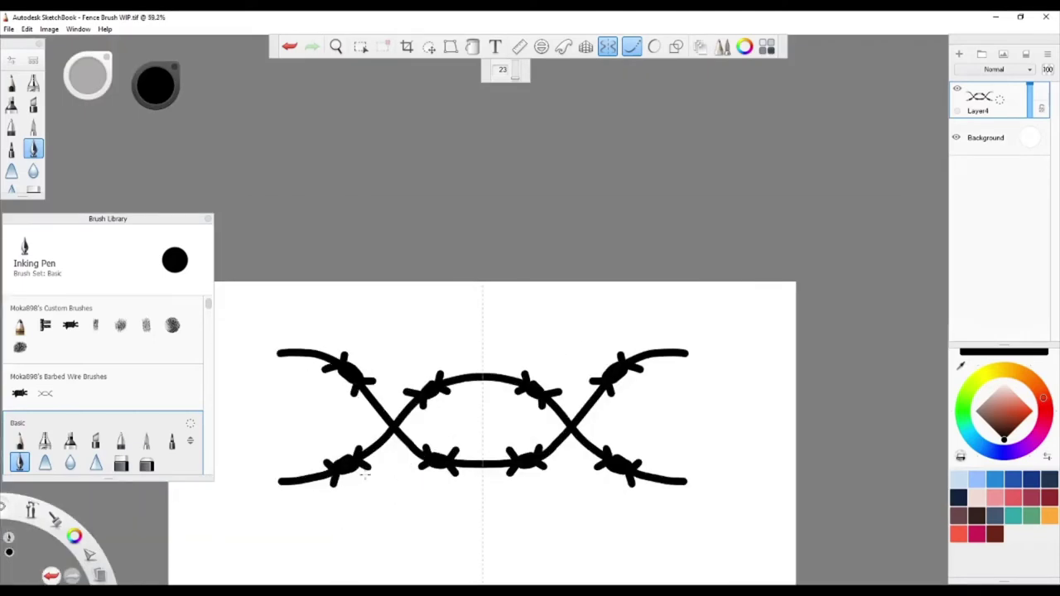
# Duplicate the barbed-wire layer and scale the copy down.
pyautogui.click(960, 113)
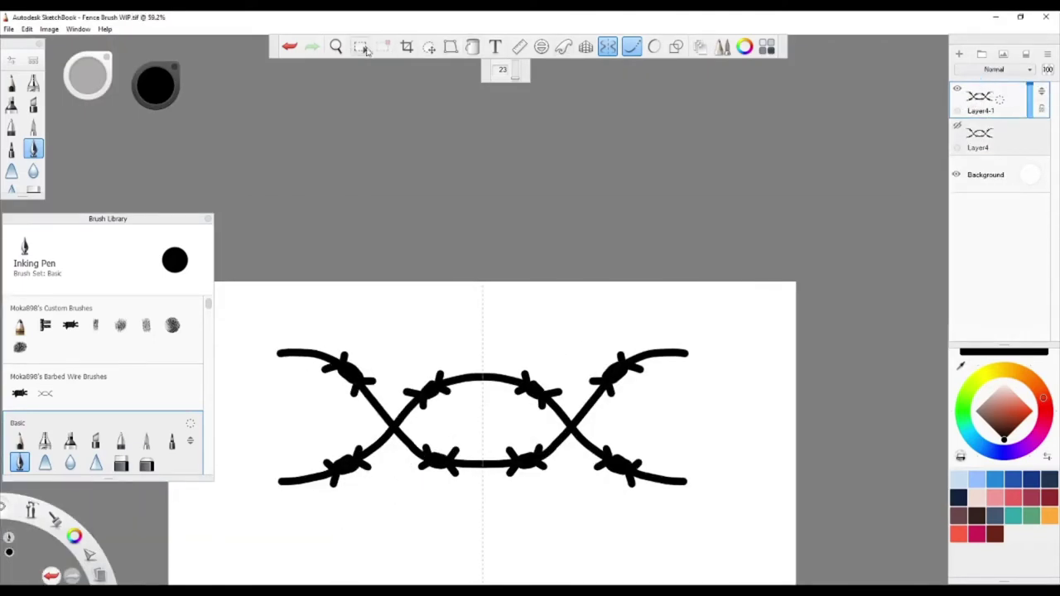
pyautogui.click(429, 47)
pyautogui.moveTo(450, 308)
pyautogui.mouseDown()
pyautogui.moveTo(509, 448)
pyautogui.moveTo(447, 466)
pyautogui.mouseUp()
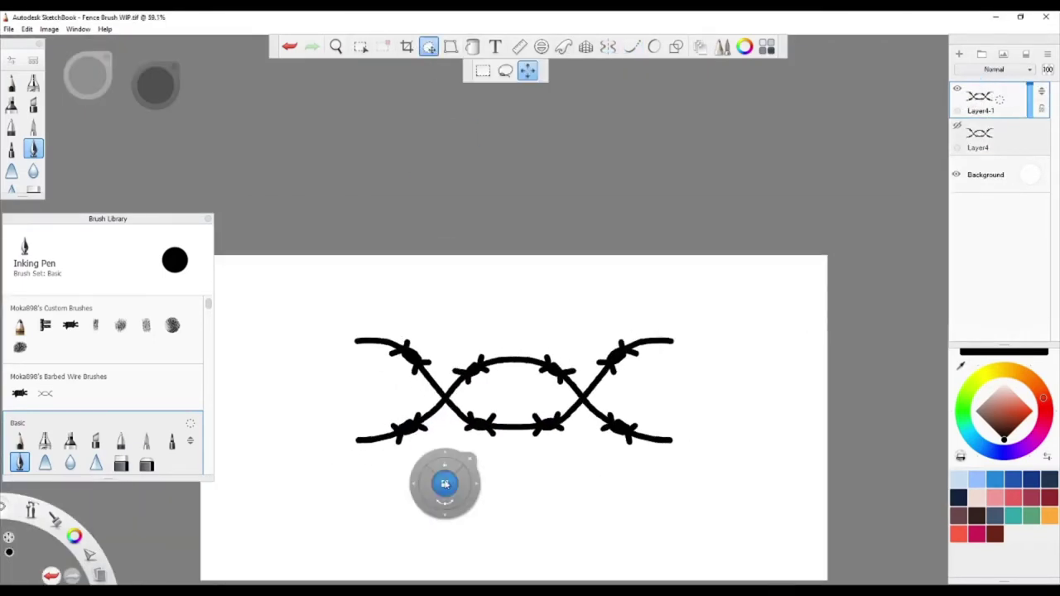
pyautogui.click(444, 483)
# Capture the shrunken barbed-wire drawing as the Barbed Wire 1 copy brush texture.
pyautogui.click(45, 394)
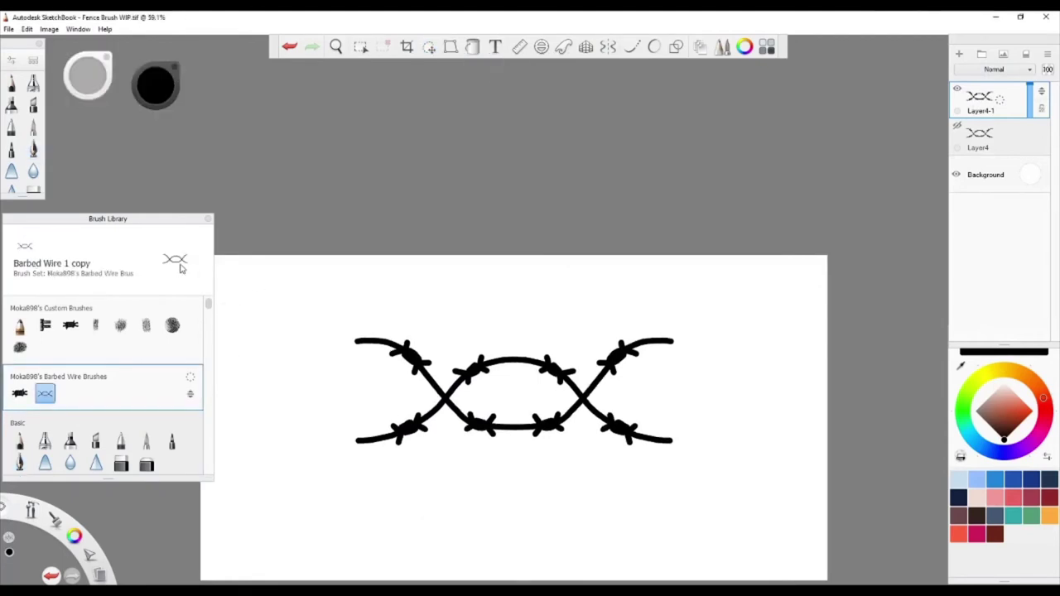
pyautogui.doubleClick(51, 403)
pyautogui.click(304, 187)
pyautogui.click(298, 249)
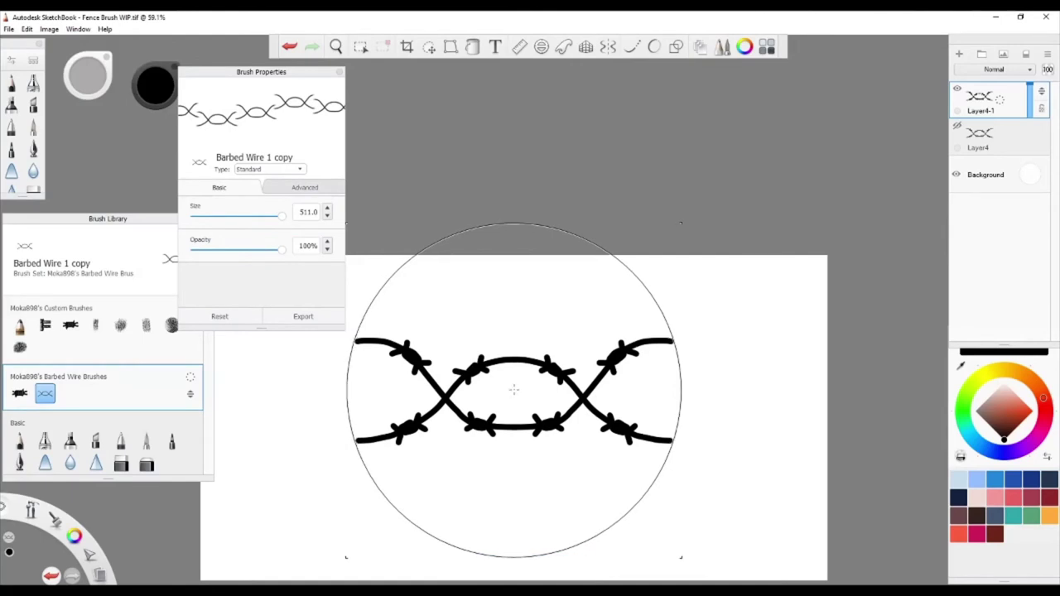
pyautogui.click(513, 389)
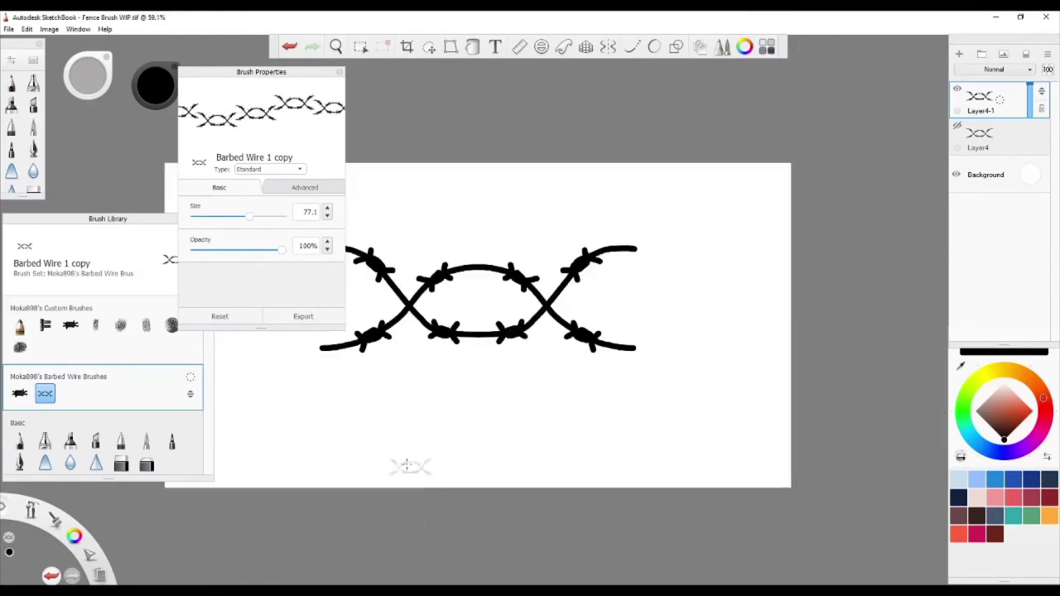
# Test the barbed-wire brush with several horizontal strokes, then undo them.
pyautogui.moveTo(351, 430); pyautogui.dragTo(663, 430)
pyautogui.scroll(-3, 663, 431)
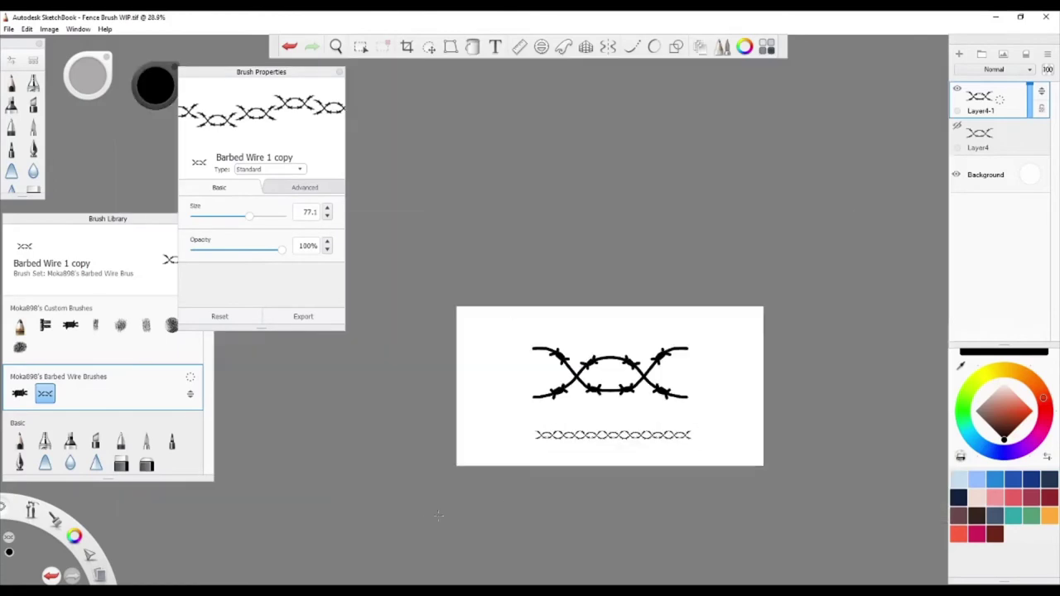
pyautogui.scroll(3, 552, 478)
pyautogui.moveTo(426, 351); pyautogui.dragTo(869, 336)
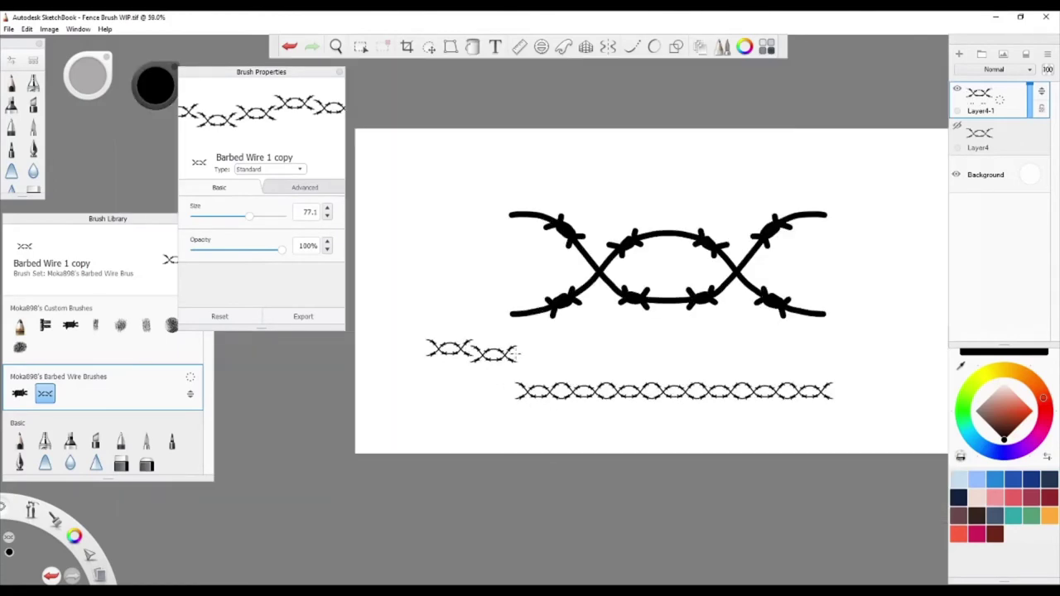
pyautogui.hotkey('ctrl', 'z')
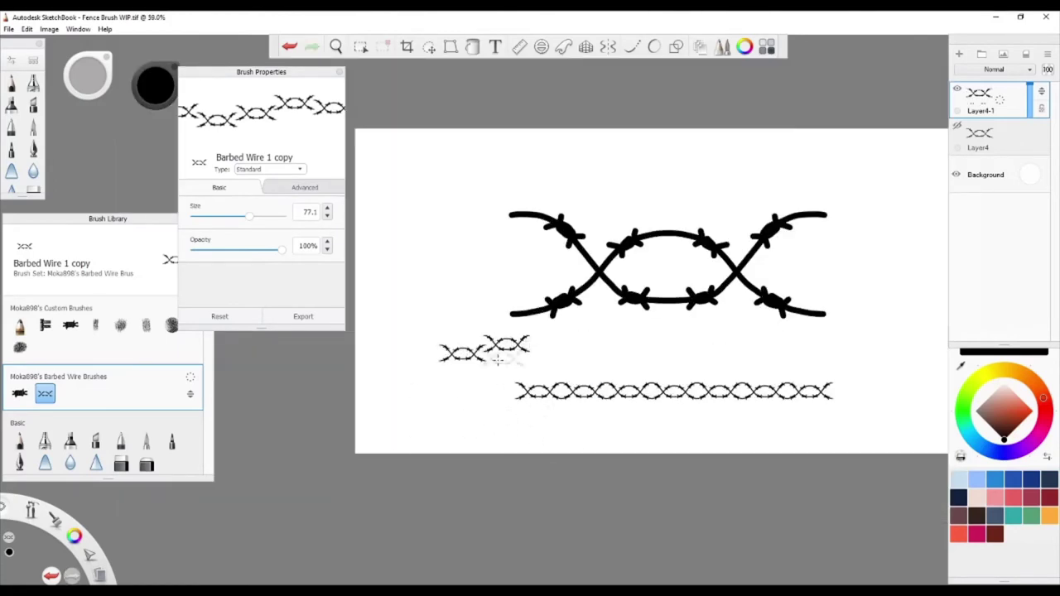
pyautogui.moveTo(414, 379); pyautogui.dragTo(724, 356)
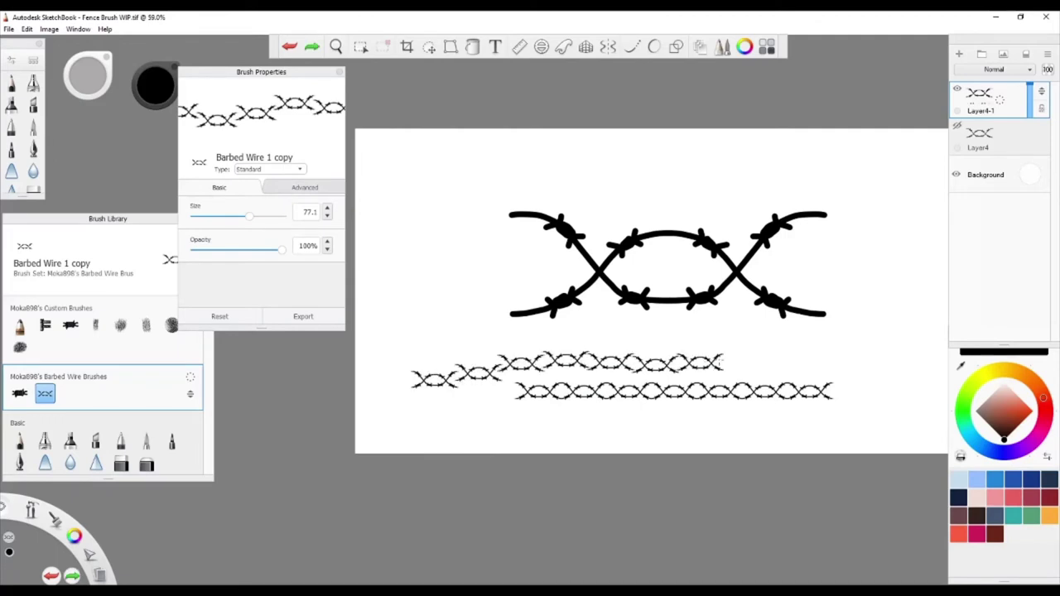
pyautogui.hotkey('ctrl', 'z')
pyautogui.moveTo(497, 435); pyautogui.dragTo(869, 427)
pyautogui.scroll(-3, 868, 419)
pyautogui.scroll(4, 868, 420)
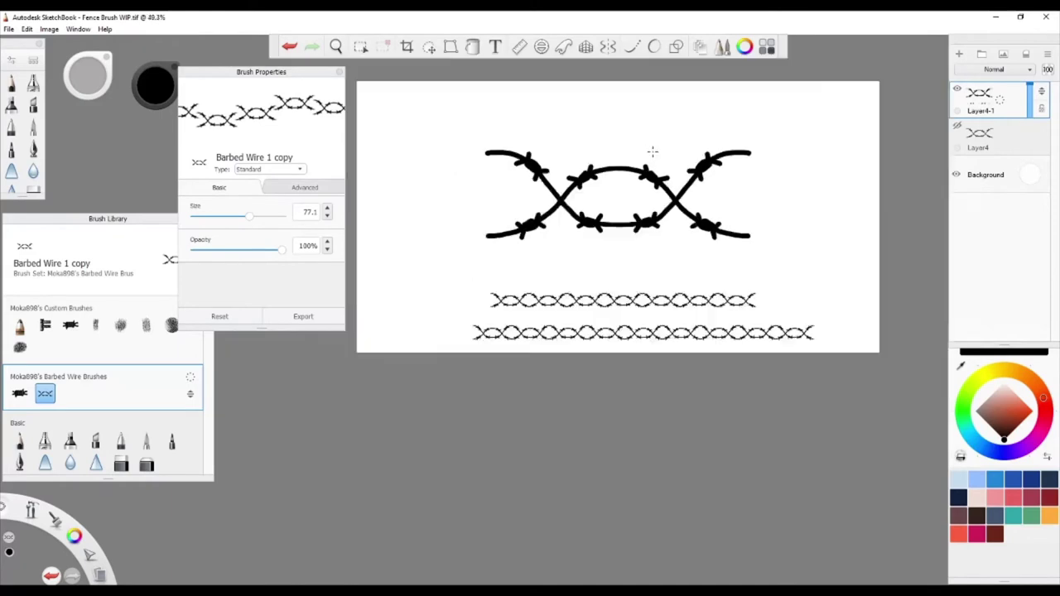
pyautogui.hotkey('ctrl', 'z')
pyautogui.hotkey('ctrl', 'z')
# Delete the duplicated wire layer, return to the original wire layer, and pick the Inking Pen.
pyautogui.moveTo(982, 107); pyautogui.dragTo(982, 83)
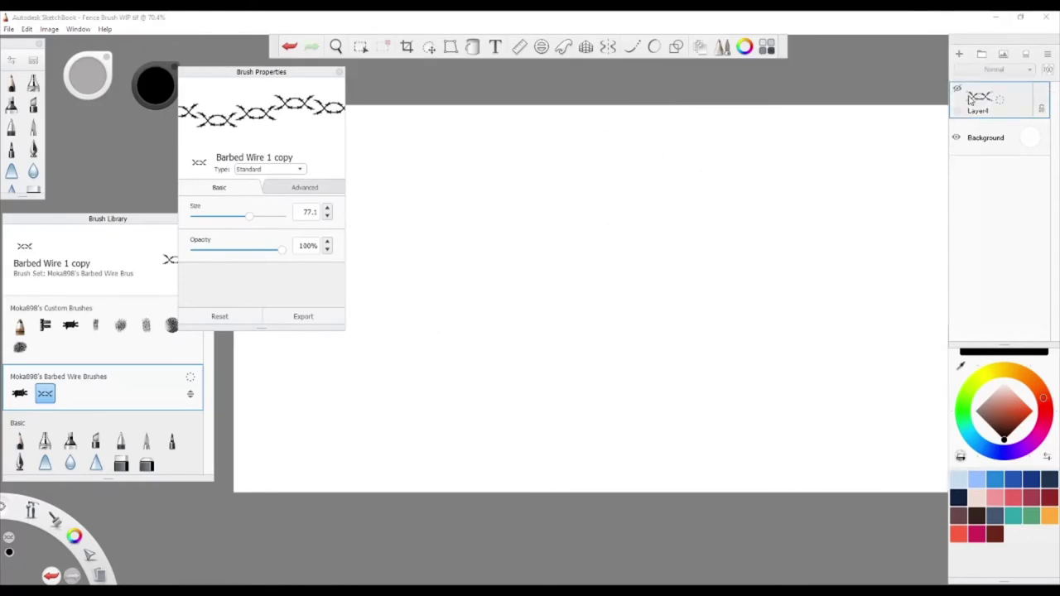
pyautogui.click(956, 88)
pyautogui.click(20, 463)
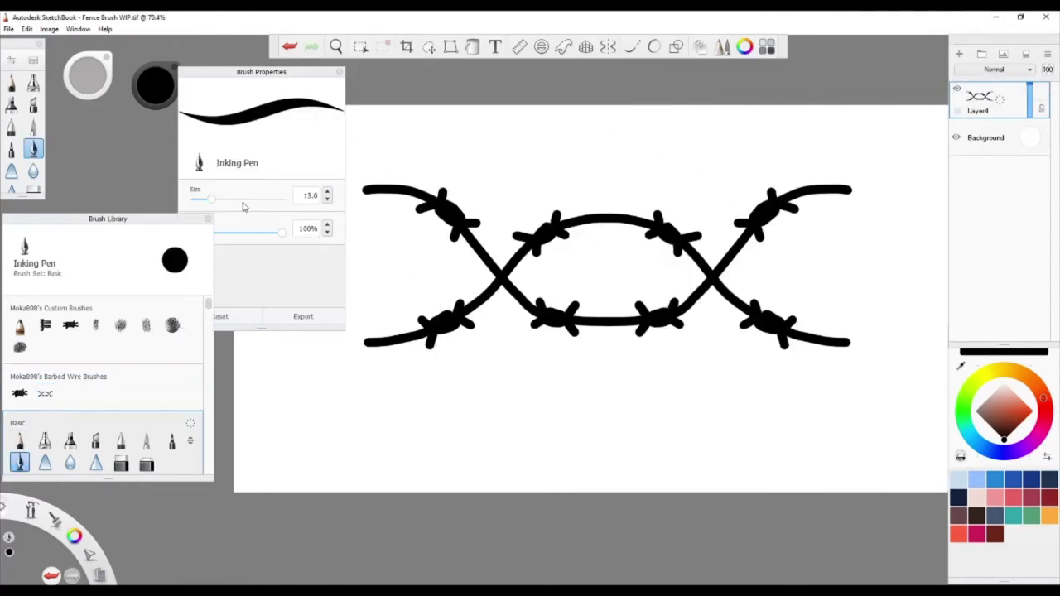
pyautogui.click(607, 46)
pyautogui.click(631, 47)
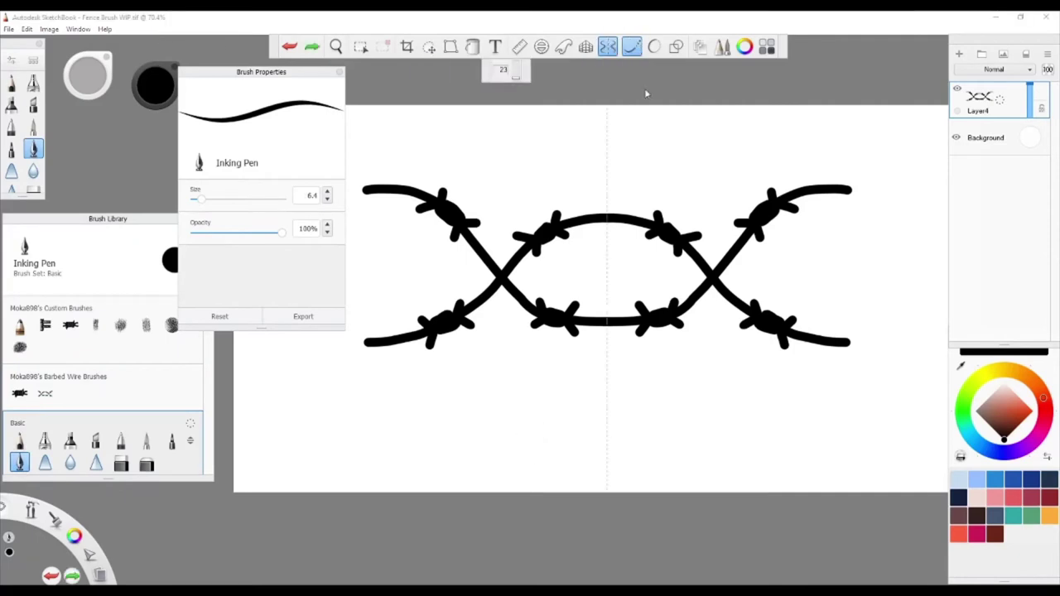
# Try several thin highlight lines up from the crossing, undoing each attempt.
pyautogui.scroll(4, 637, 243)
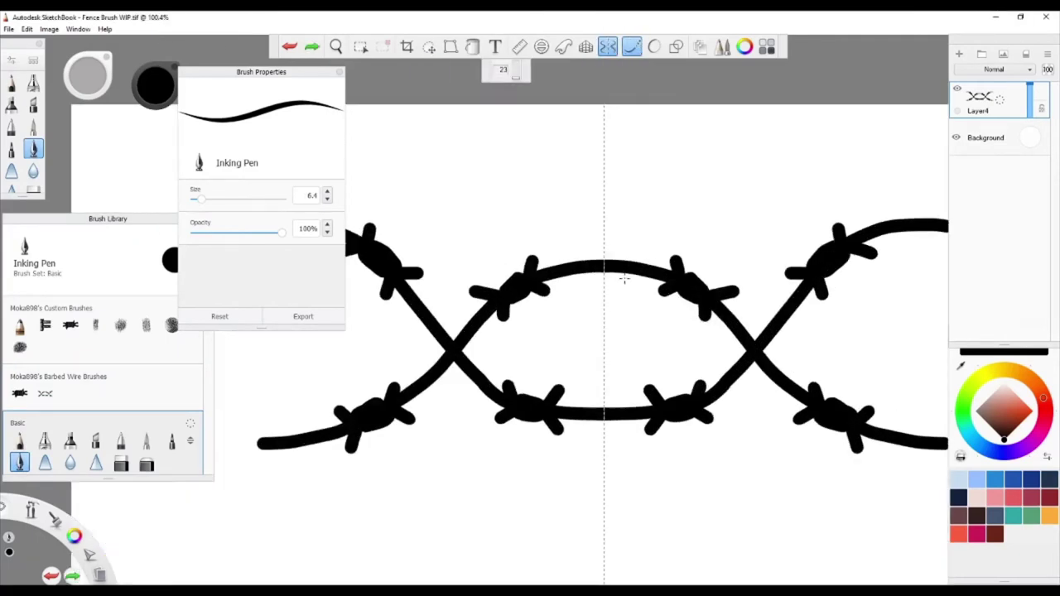
pyautogui.scroll(1, 524, 341)
pyautogui.moveTo(441, 366); pyautogui.dragTo(495, 305)
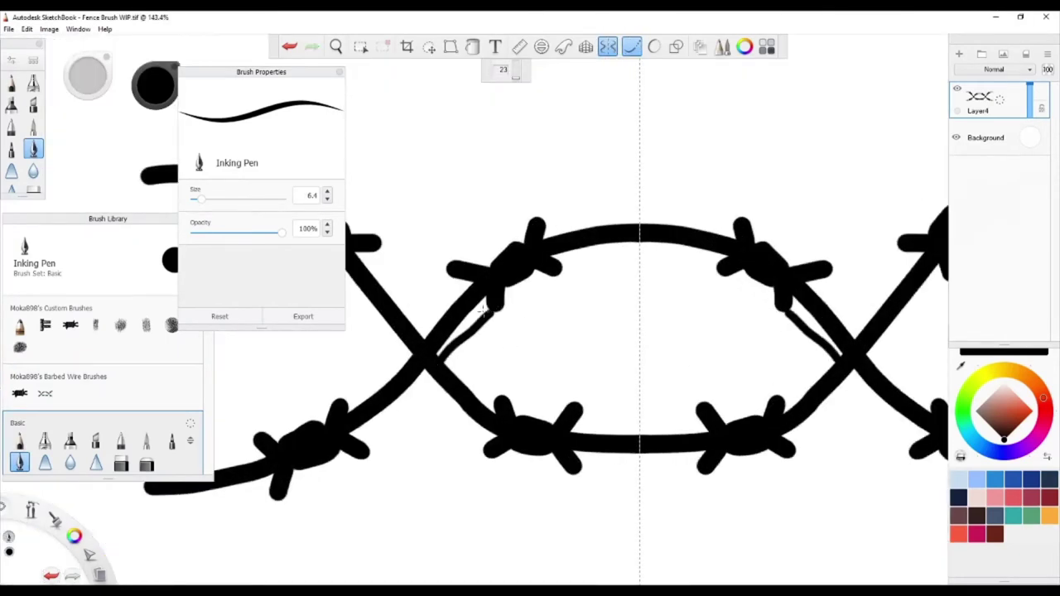
pyautogui.hotkey('ctrl', 'z')
pyautogui.moveTo(439, 368); pyautogui.dragTo(515, 286)
pyautogui.hotkey('ctrl', 'z')
pyautogui.scroll(2, 515, 286)
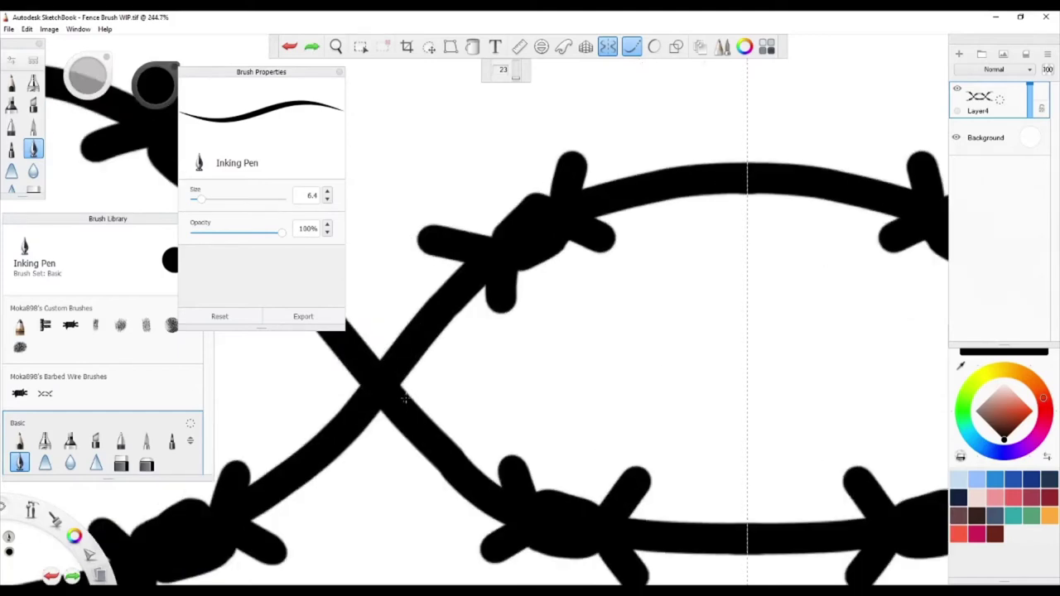
pyautogui.moveTo(405, 400); pyautogui.dragTo(493, 304)
pyautogui.hotkey('ctrl', 'z')
# Set the pen to size 4.6 and draw thin highlights inside the upper and lower wires.
pyautogui.moveTo(199, 203); pyautogui.dragTo(194, 200)
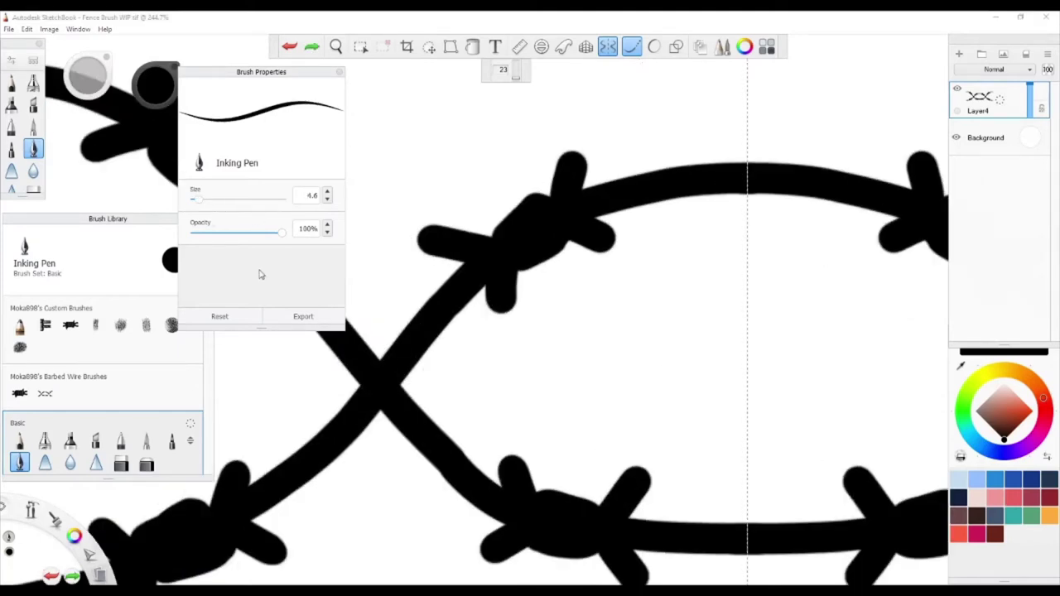
pyautogui.moveTo(406, 401)
pyautogui.mouseDown()
pyautogui.moveTo(501, 292)
pyautogui.moveTo(578, 245)
pyautogui.moveTo(654, 214)
pyautogui.moveTo(750, 206)
pyautogui.mouseUp()
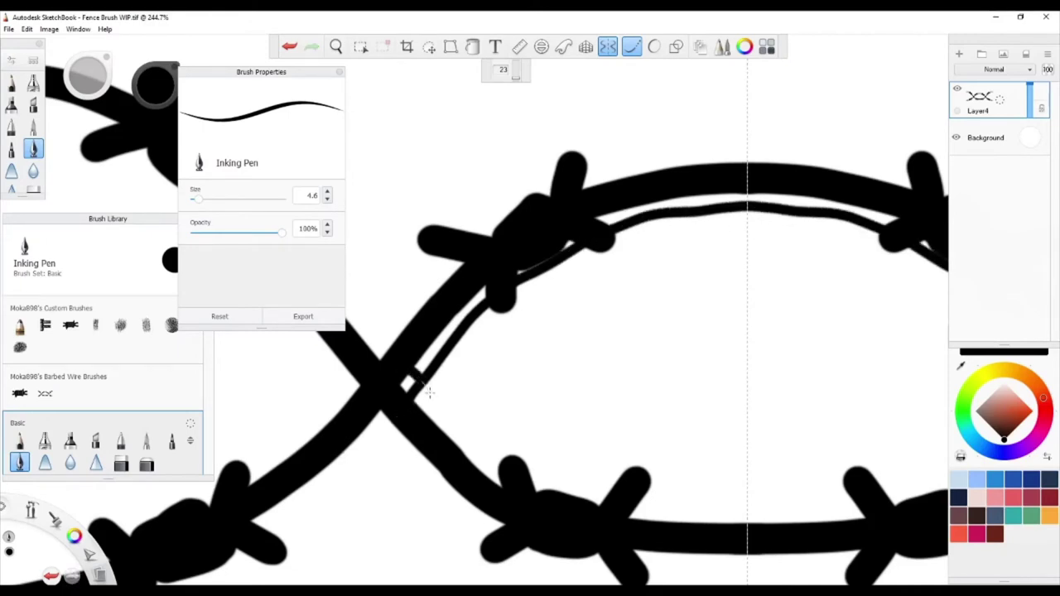
pyautogui.moveTo(429, 392); pyautogui.dragTo(508, 479)
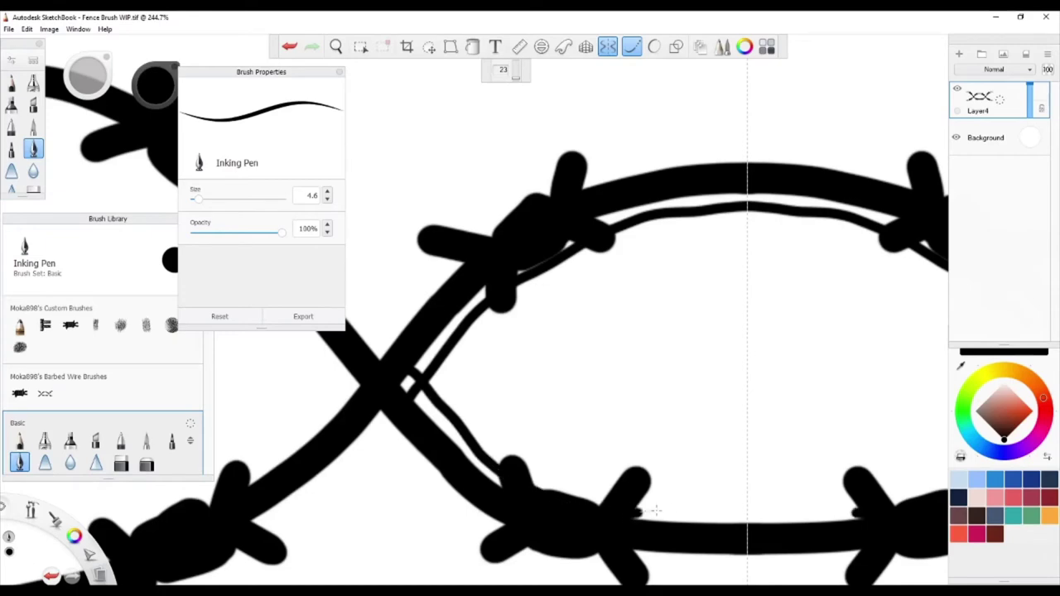
pyautogui.moveTo(654, 510); pyautogui.dragTo(770, 513)
pyautogui.scroll(-5, 595, 394)
pyautogui.scroll(4, 595, 394)
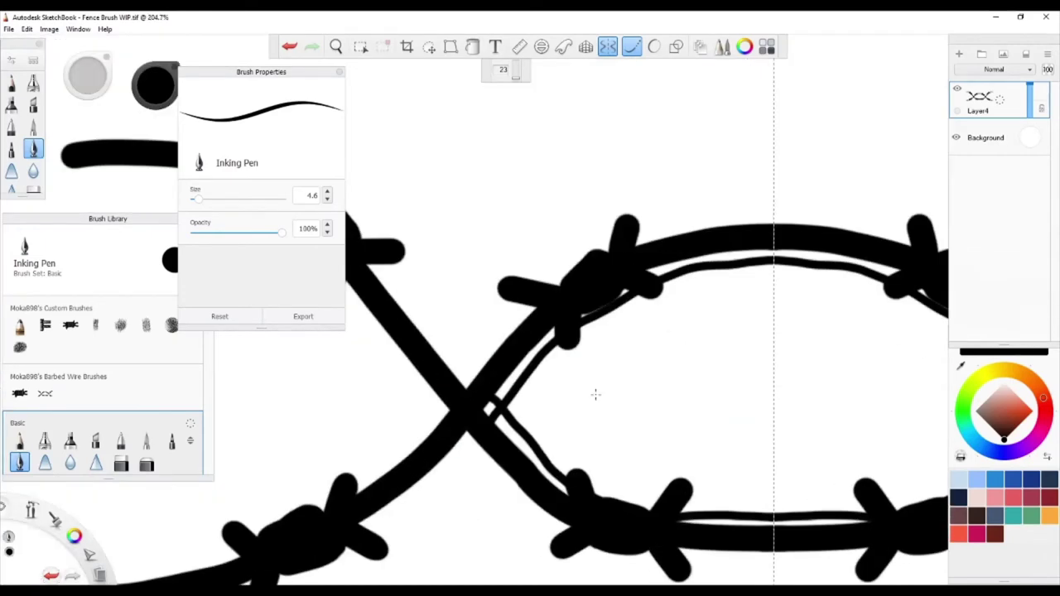
pyautogui.scroll(-5, 594, 394)
pyautogui.scroll(5, 840, 362)
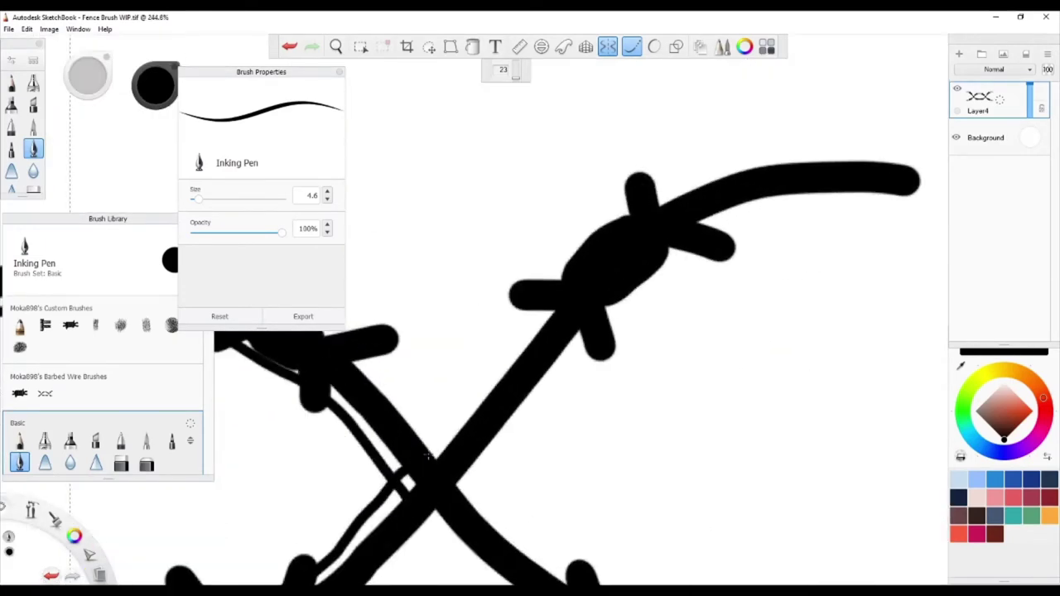
pyautogui.moveTo(452, 422); pyautogui.dragTo(506, 354)
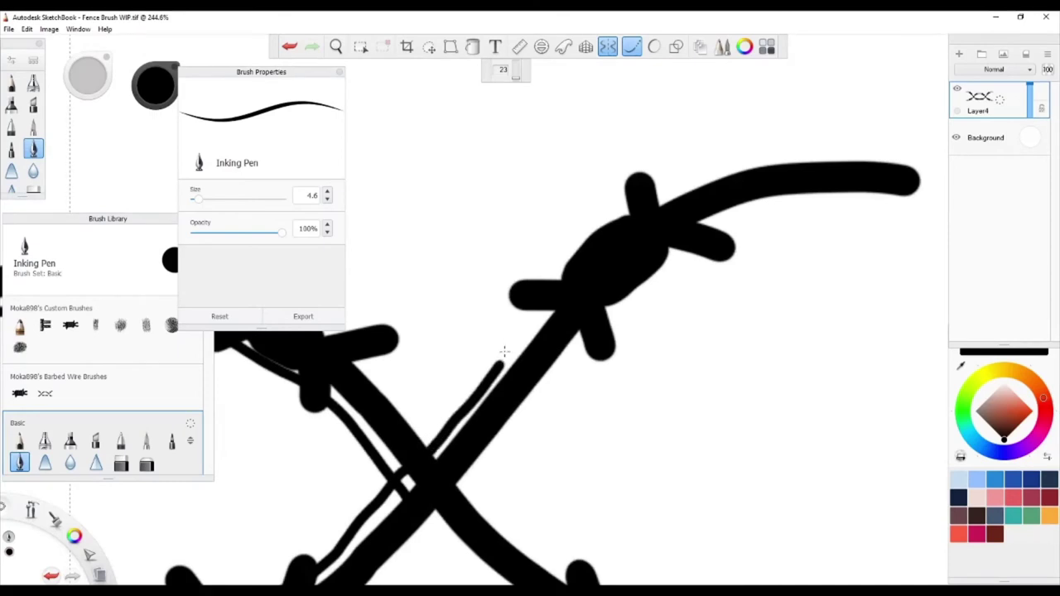
pyautogui.hotkey('ctrl', 'z')
pyautogui.hotkey('ctrl', 'z')
# Turn off mirror symmetry and try thin lines along the lower wire, undoing both.
pyautogui.scroll(-5, 497, 364)
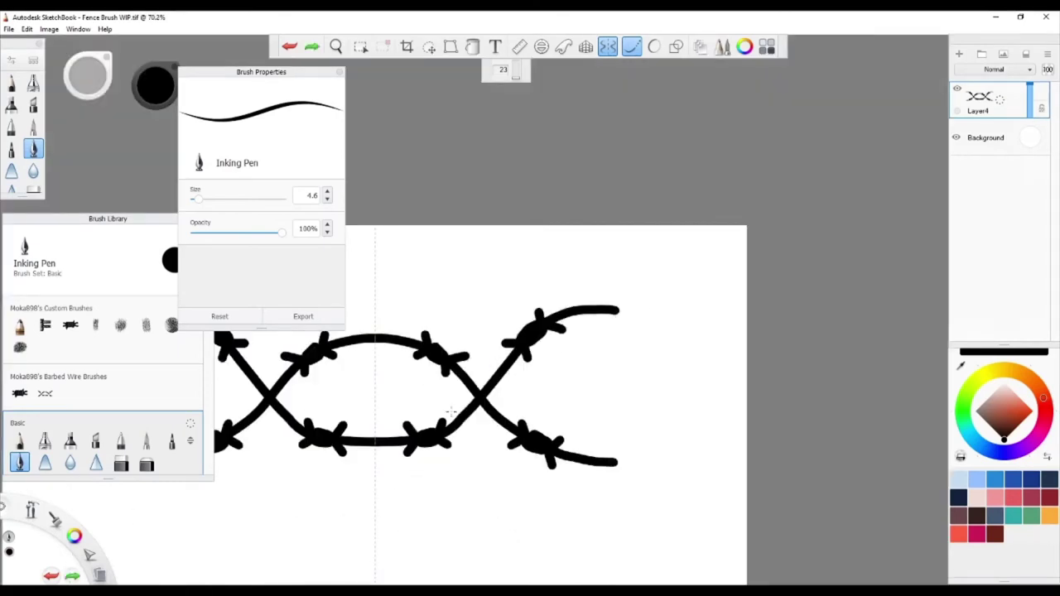
pyautogui.scroll(2, 261, 411)
pyautogui.scroll(-2, 261, 411)
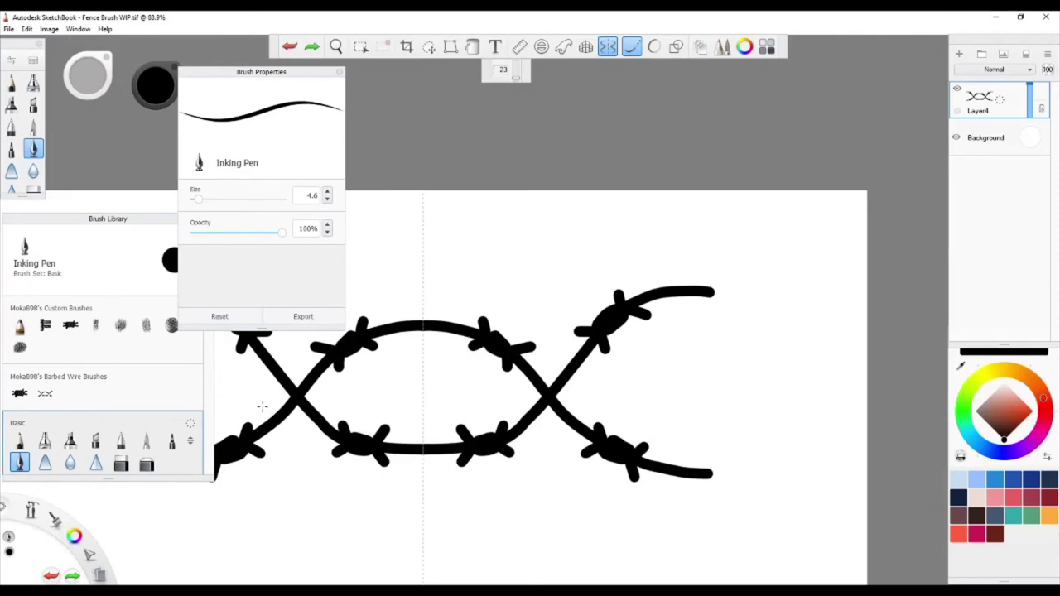
pyautogui.scroll(1, 261, 405)
pyautogui.scroll(1, 262, 406)
pyautogui.scroll(1, 262, 406)
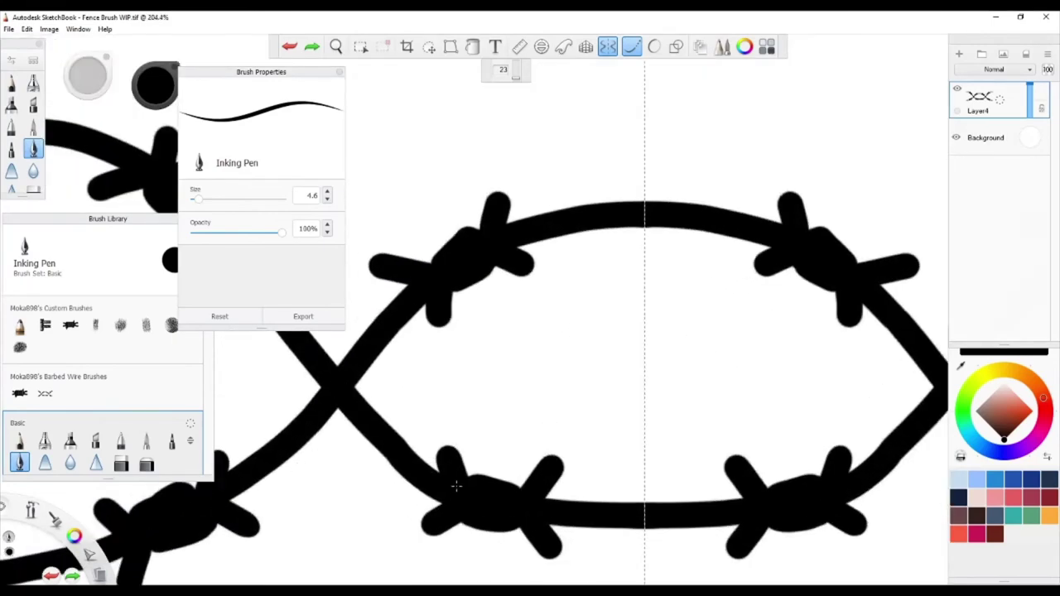
pyautogui.scroll(-3, 591, 544)
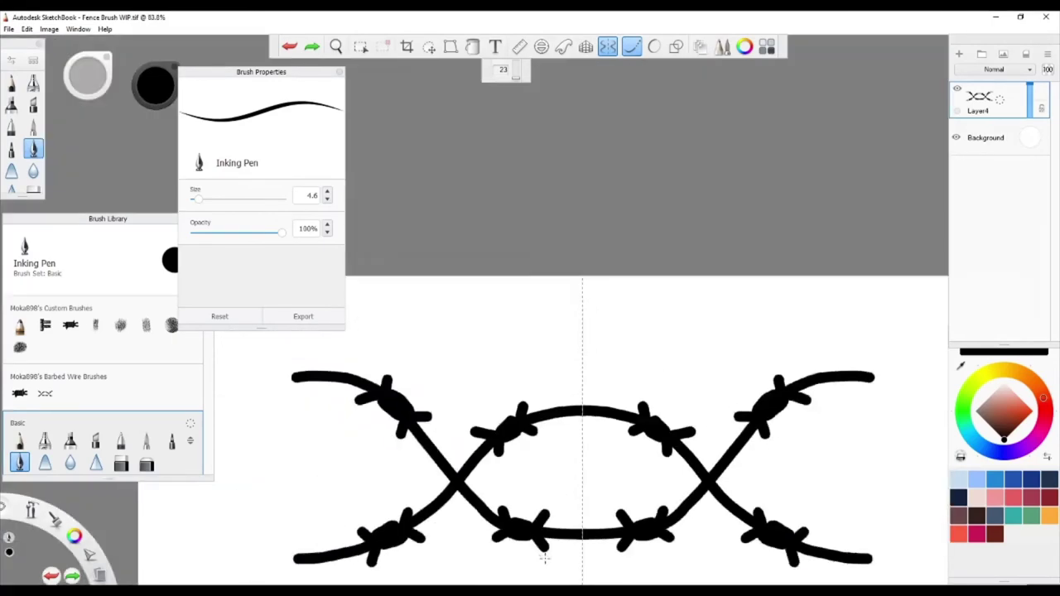
pyautogui.scroll(4, 560, 509)
pyautogui.click(613, 47)
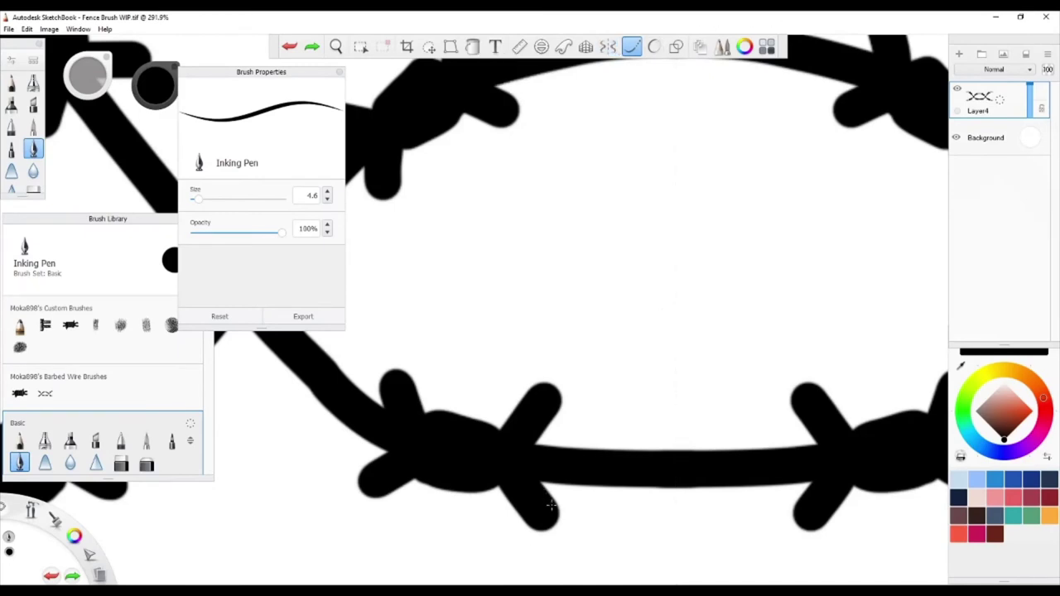
pyautogui.moveTo(543, 495); pyautogui.dragTo(689, 508)
pyautogui.hotkey('ctrl', 'z')
pyautogui.moveTo(537, 430)
pyautogui.mouseDown()
pyautogui.moveTo(792, 434)
pyautogui.moveTo(838, 447)
pyautogui.mouseUp()
pyautogui.hotkey('ctrl', 'z')
# Try a thin highlight inside the upper middle wire, then undo it.
pyautogui.scroll(-5, 781, 384)
pyautogui.scroll(4, 571, 208)
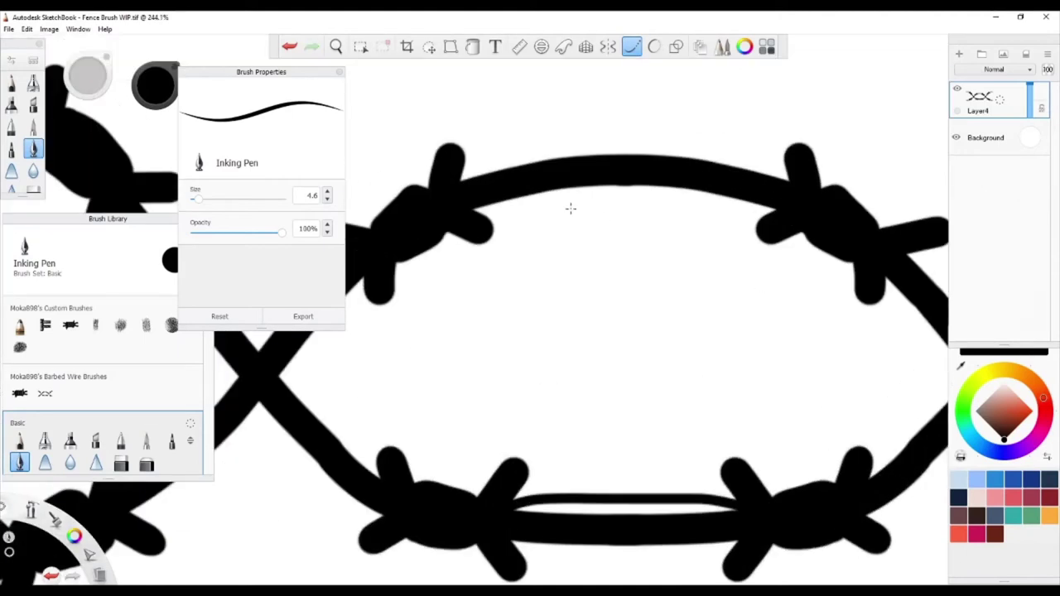
pyautogui.moveTo(507, 213); pyautogui.dragTo(588, 211)
pyautogui.hotkey('ctrl', 'z')
pyautogui.moveTo(471, 210)
pyautogui.mouseDown()
pyautogui.moveTo(714, 203)
pyautogui.moveTo(787, 225)
pyautogui.mouseUp()
pyautogui.scroll(-5, 651, 334)
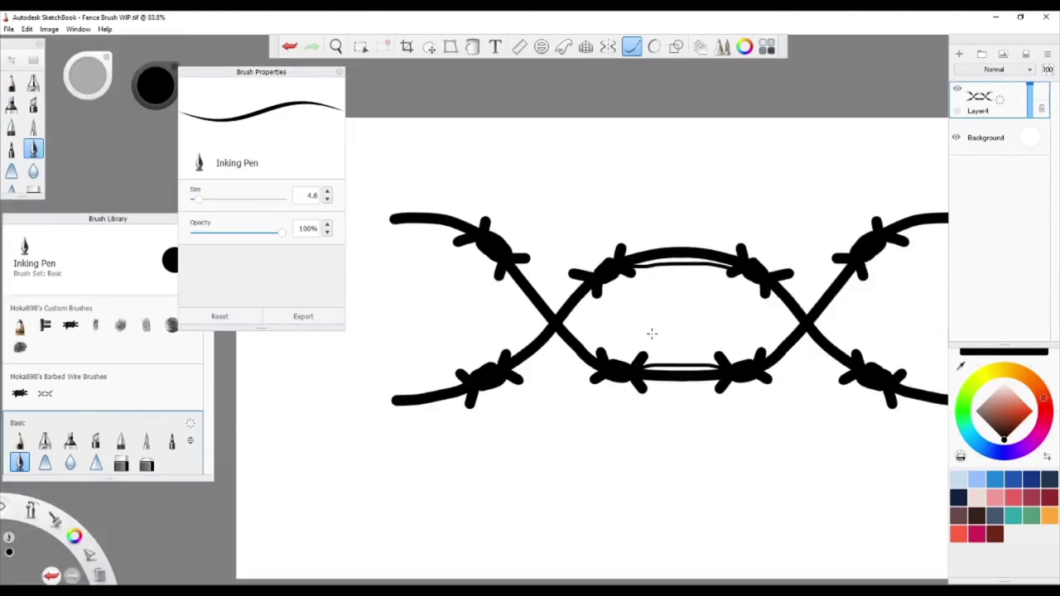
pyautogui.scroll(-2, 901, 339)
pyautogui.scroll(2, 794, 331)
pyautogui.scroll(2, 794, 331)
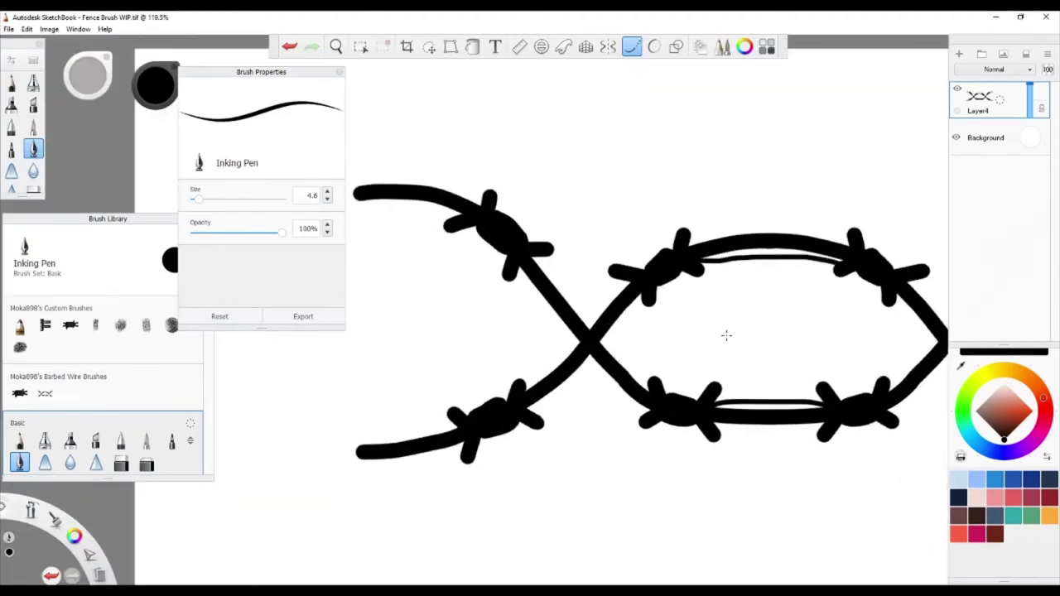
pyautogui.scroll(2, 582, 375)
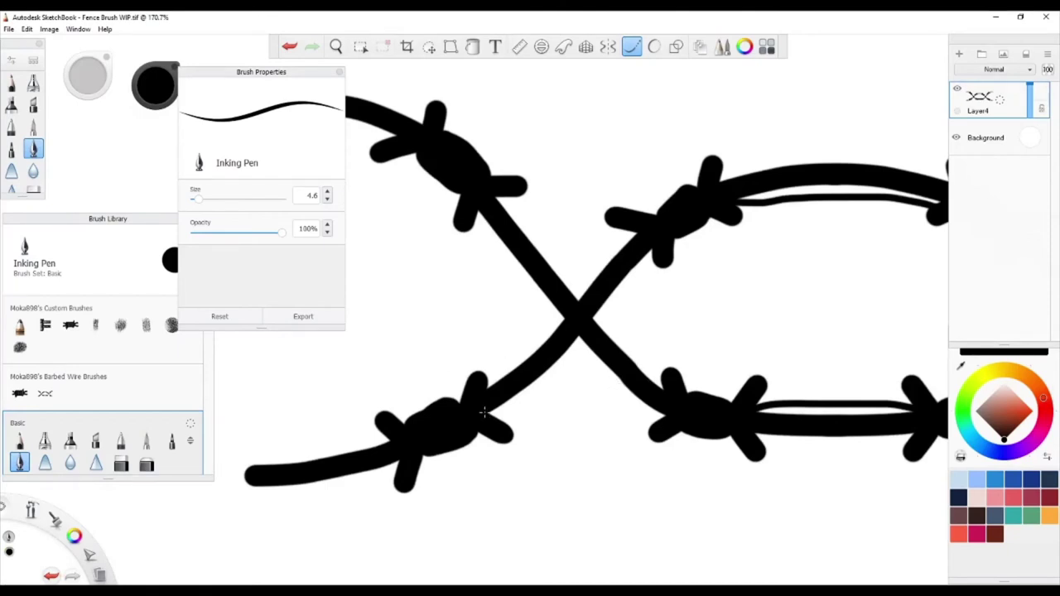
pyautogui.scroll(2, 547, 393)
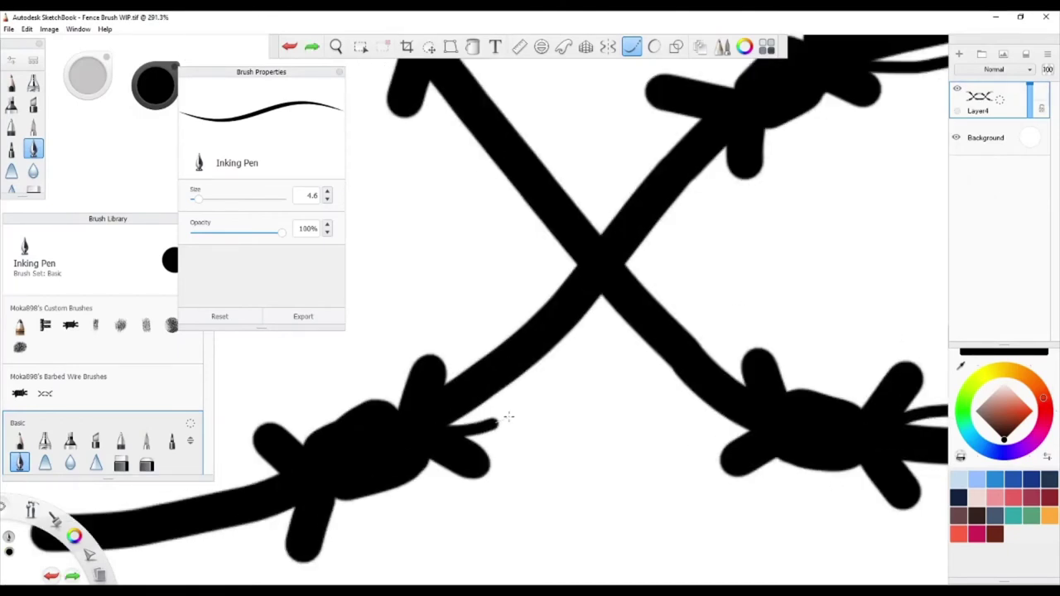
pyautogui.hotkey('ctrl', 'z')
# Trace thin highlights along the lower-left diagonal wire, then turn mirror symmetry back on.
pyautogui.moveTo(452, 426)
pyautogui.mouseDown()
pyautogui.moveTo(538, 383)
pyautogui.moveTo(737, 124)
pyautogui.mouseUp()
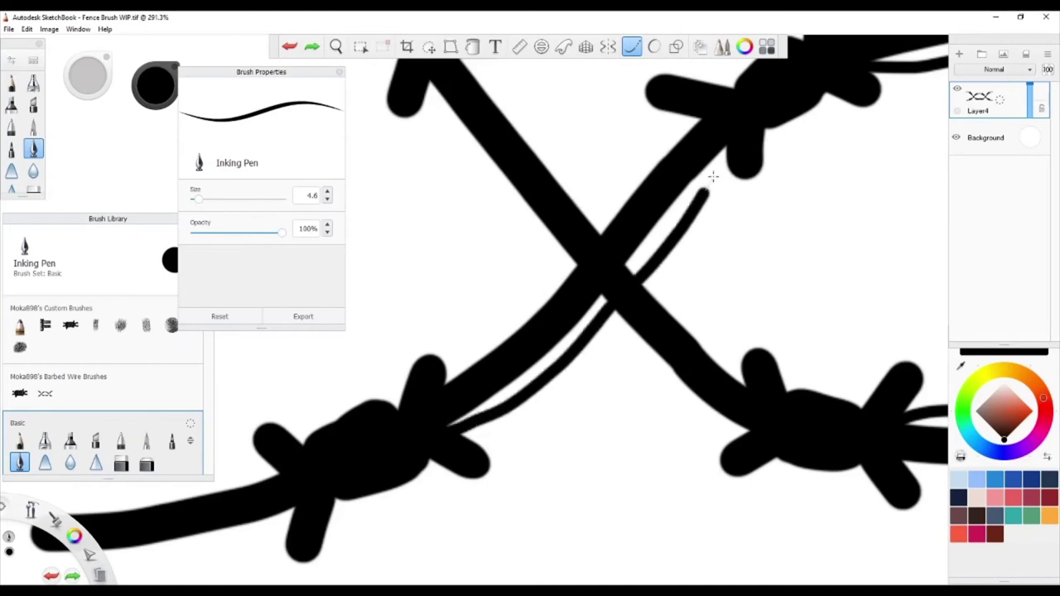
pyautogui.hotkey('ctrl', 'alt', '0')
pyautogui.scroll(1, 439, 441)
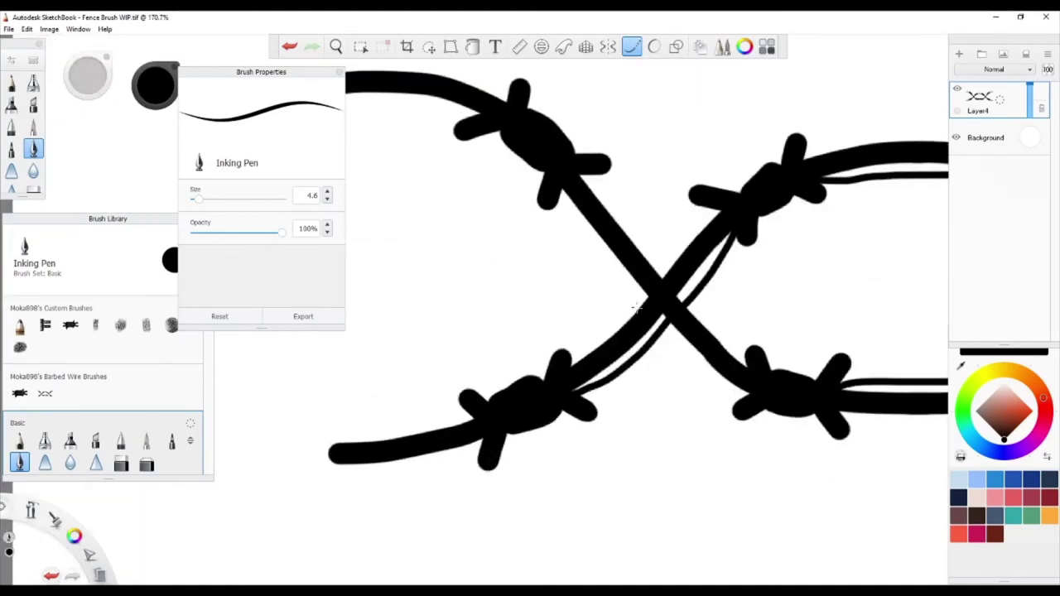
pyautogui.scroll(1, 764, 120)
pyautogui.moveTo(761, 147); pyautogui.dragTo(542, 395)
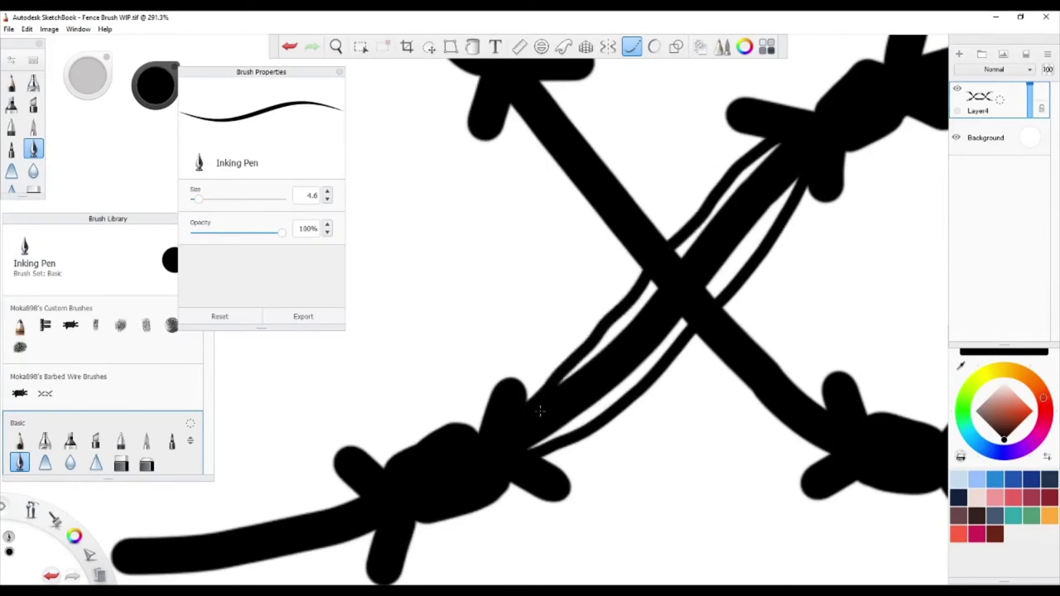
pyautogui.hotkey('ctrl', 'alt', '0')
pyautogui.scroll(2, 343, 450)
pyautogui.moveTo(654, 412); pyautogui.dragTo(562, 424)
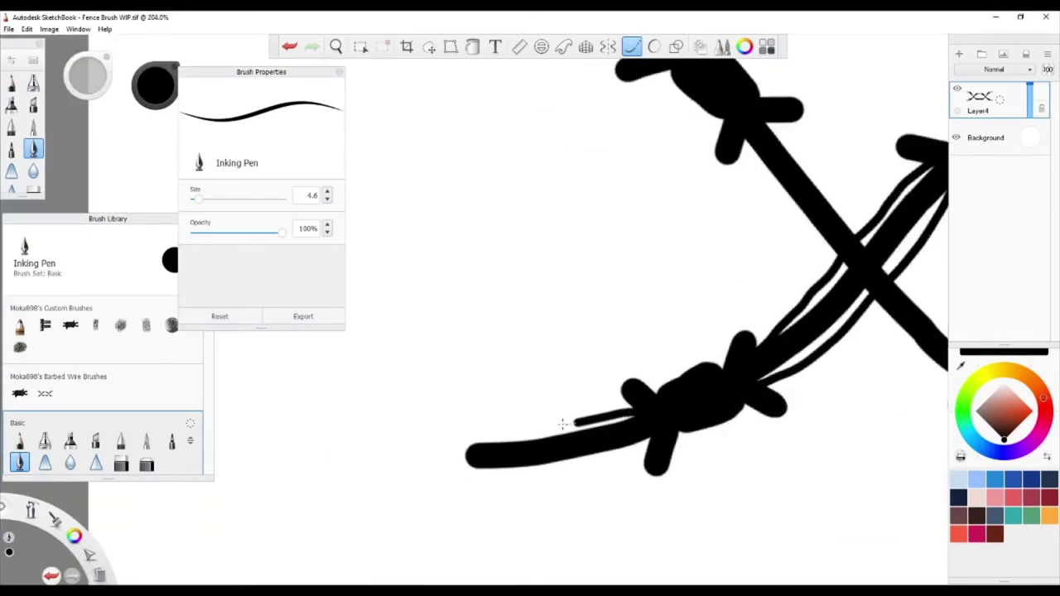
pyautogui.hotkey('ctrl', 'z')
pyautogui.click(608, 46)
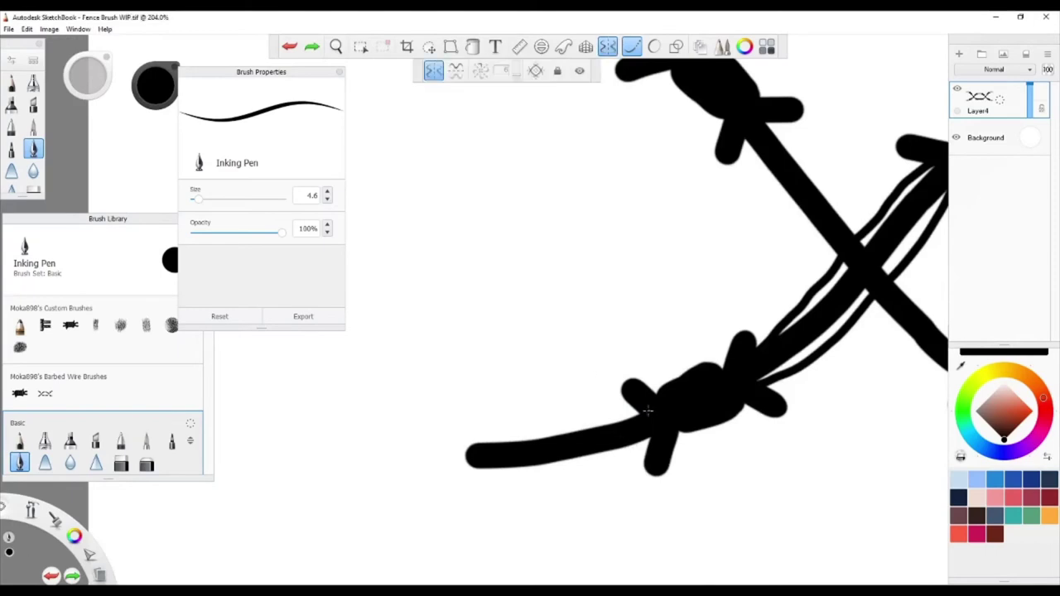
# Draw thin strands along the lower-left wire and try one on the upper-left wire.
pyautogui.moveTo(579, 416); pyautogui.dragTo(461, 429)
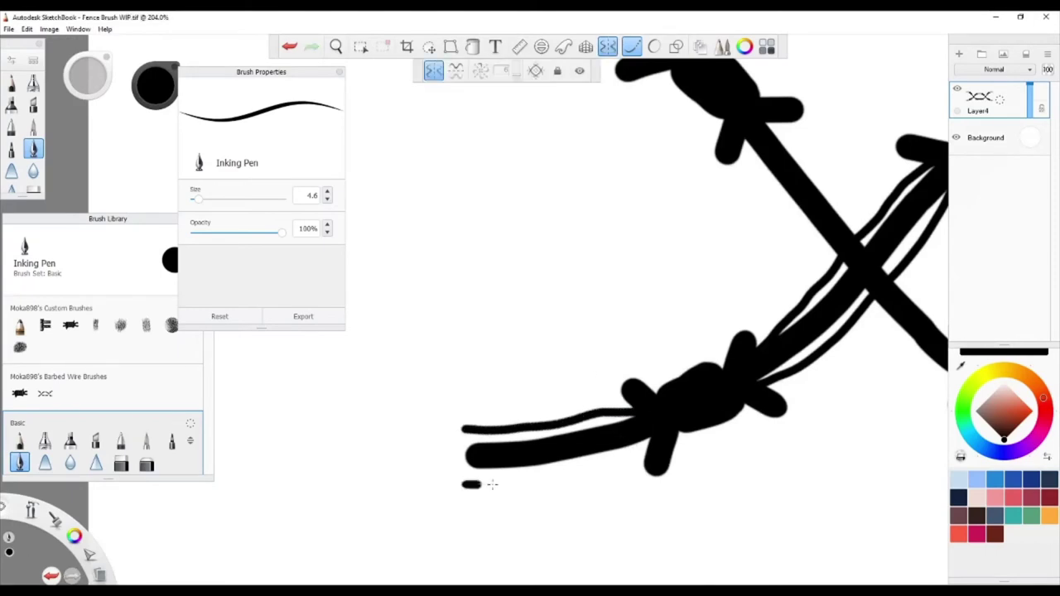
pyautogui.moveTo(492, 485); pyautogui.dragTo(662, 431)
pyautogui.scroll(-5, 828, 435)
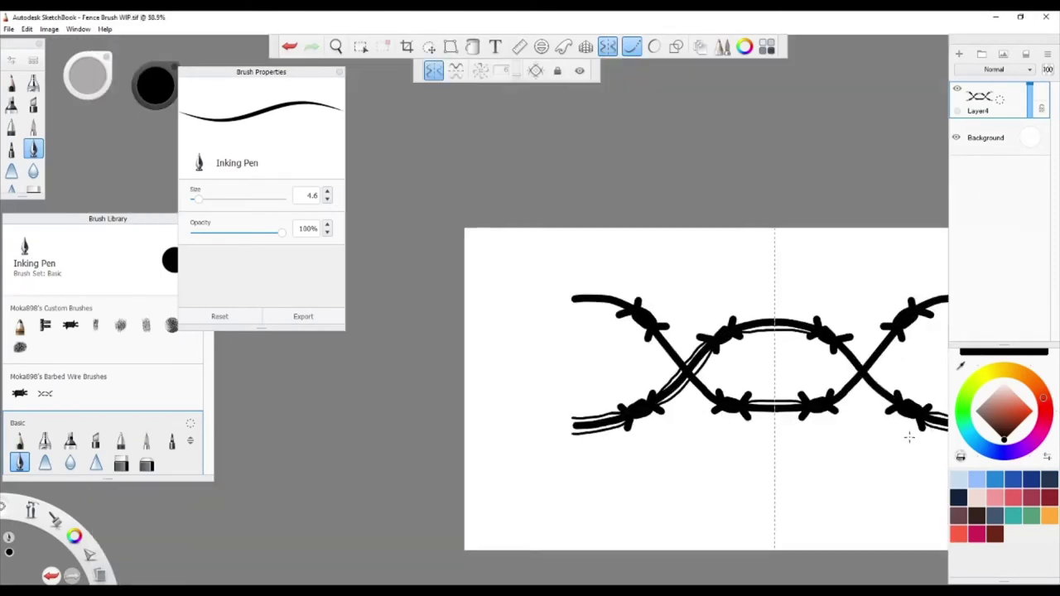
pyautogui.scroll(2, 715, 364)
pyautogui.scroll(2, 712, 340)
pyautogui.scroll(2, 704, 320)
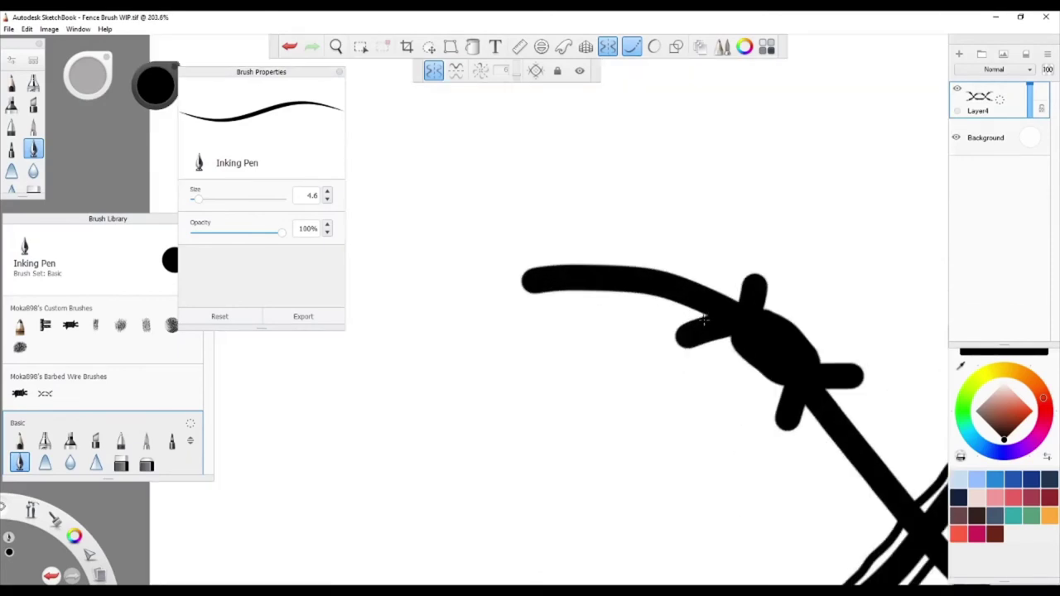
pyautogui.moveTo(666, 309); pyautogui.dragTo(561, 299)
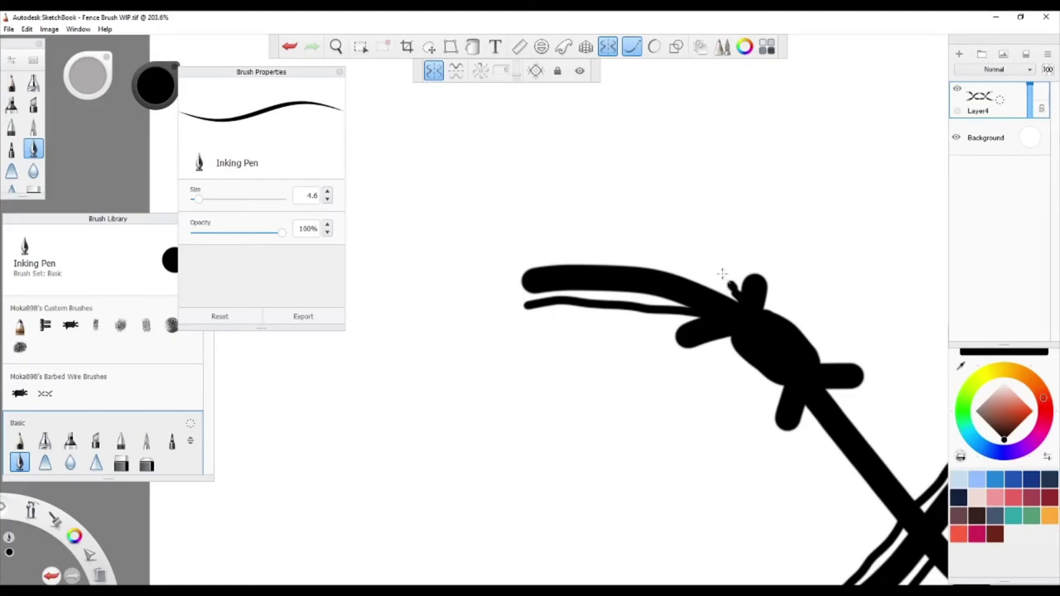
pyautogui.hotkey('ctrl', 'z')
# Trace thin lines along the upper-left wire's top and down the crossing wire toward the lower-right barb.
pyautogui.moveTo(663, 261); pyautogui.dragTo(511, 258)
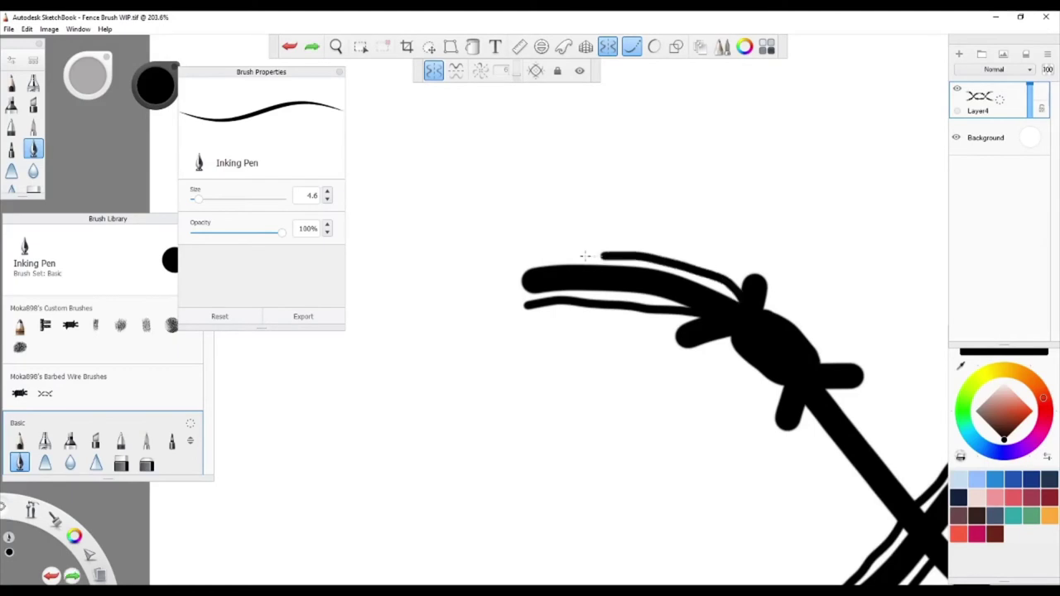
pyautogui.scroll(-10, 882, 496)
pyautogui.scroll(8, 882, 496)
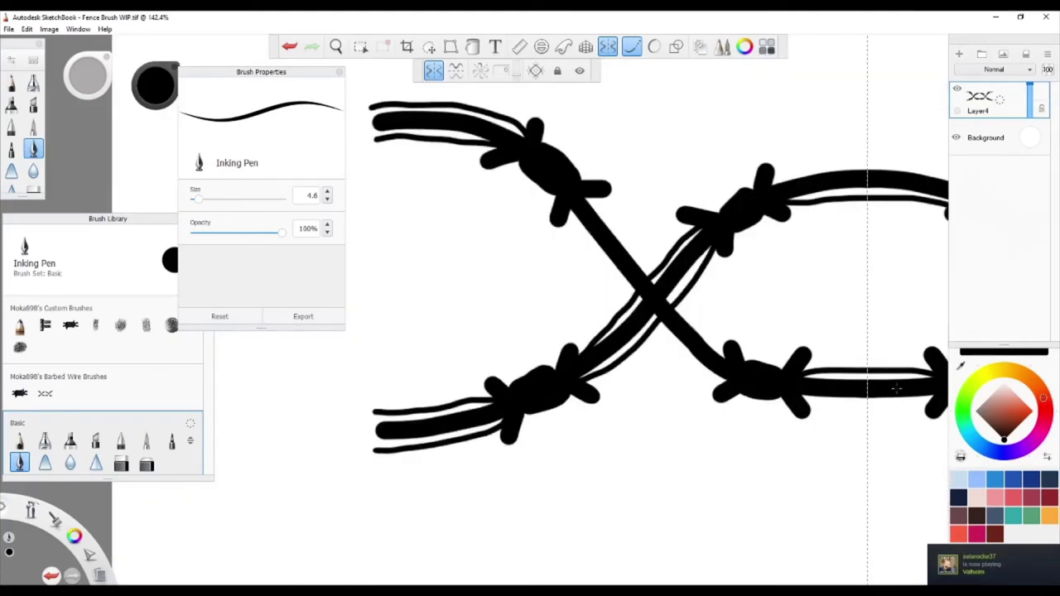
pyautogui.scroll(2, 544, 267)
pyautogui.moveTo(563, 250); pyautogui.dragTo(690, 386)
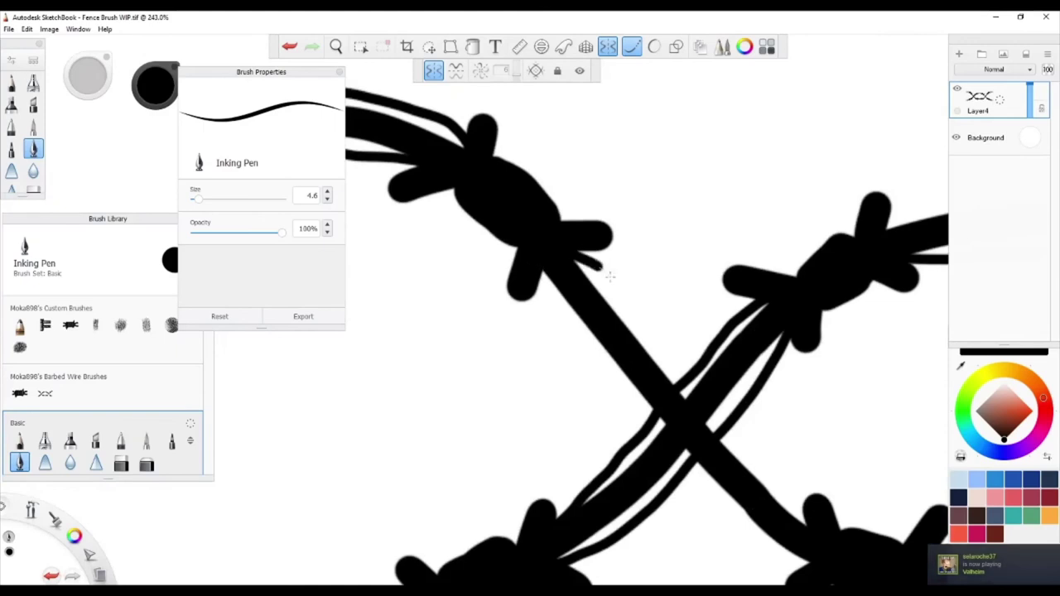
pyautogui.moveTo(736, 434); pyautogui.dragTo(828, 534)
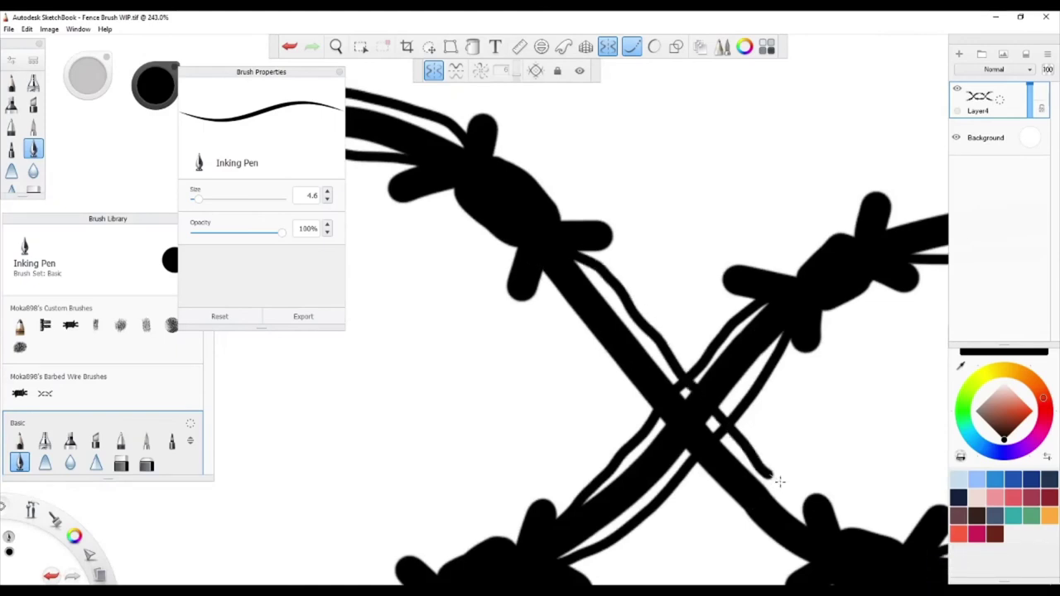
pyautogui.scroll(-10, 929, 549)
pyautogui.scroll(2, 929, 548)
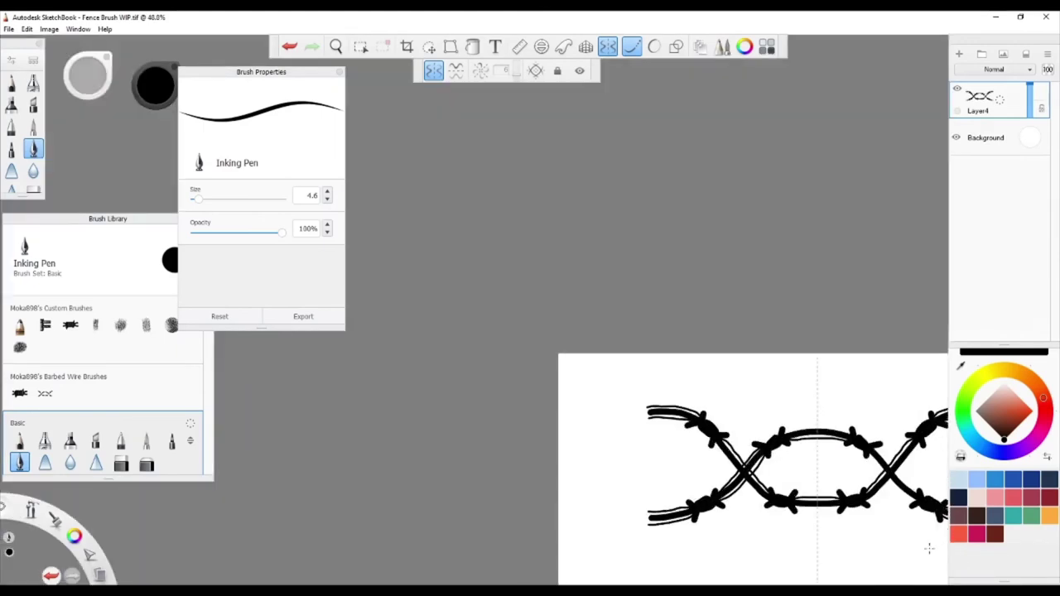
pyautogui.scroll(5, 829, 497)
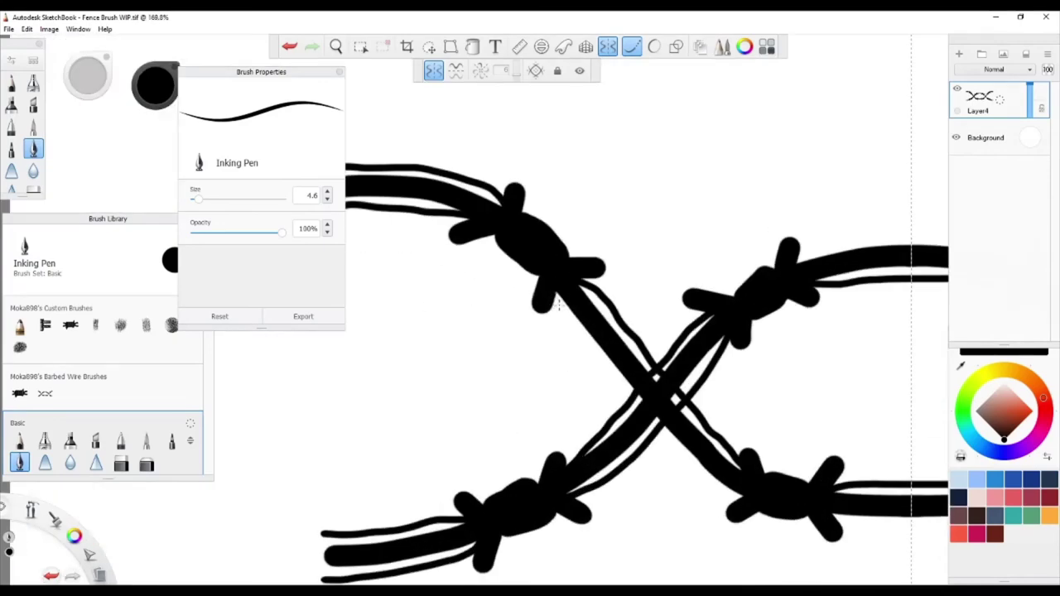
pyautogui.moveTo(591, 358); pyautogui.dragTo(646, 414)
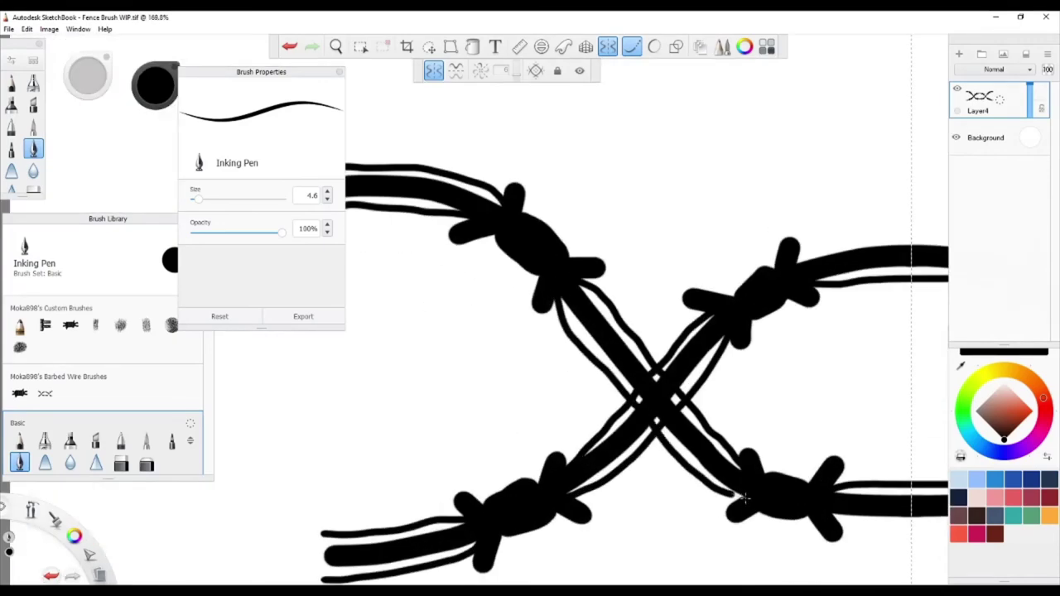
# Remove the final highlight stroke and switch the Symmetry toggle off.
pyautogui.scroll(-5, 788, 478)
pyautogui.scroll(3, 870, 451)
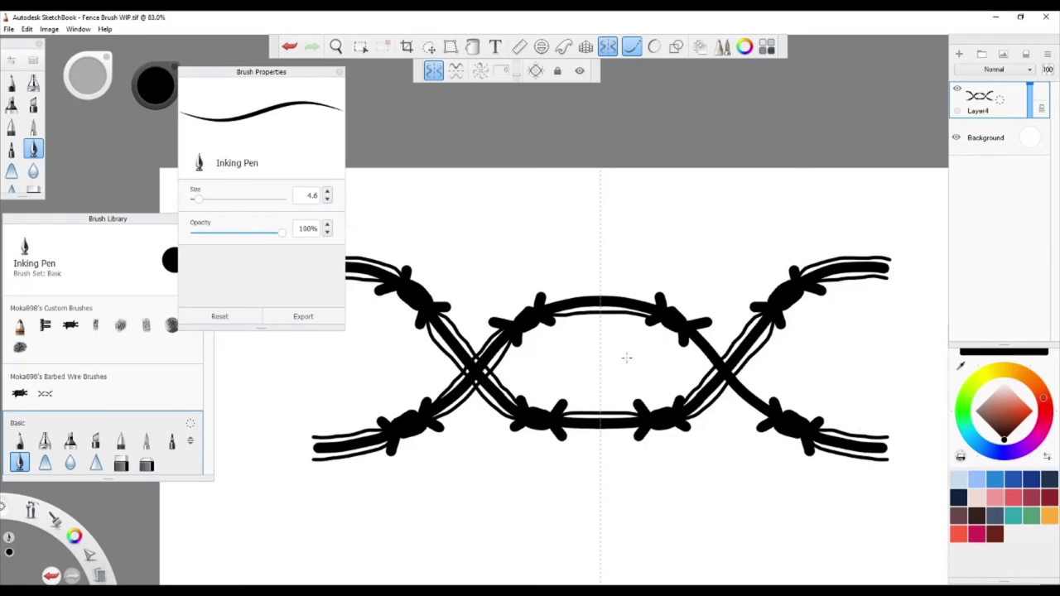
pyautogui.scroll(4, 787, 390)
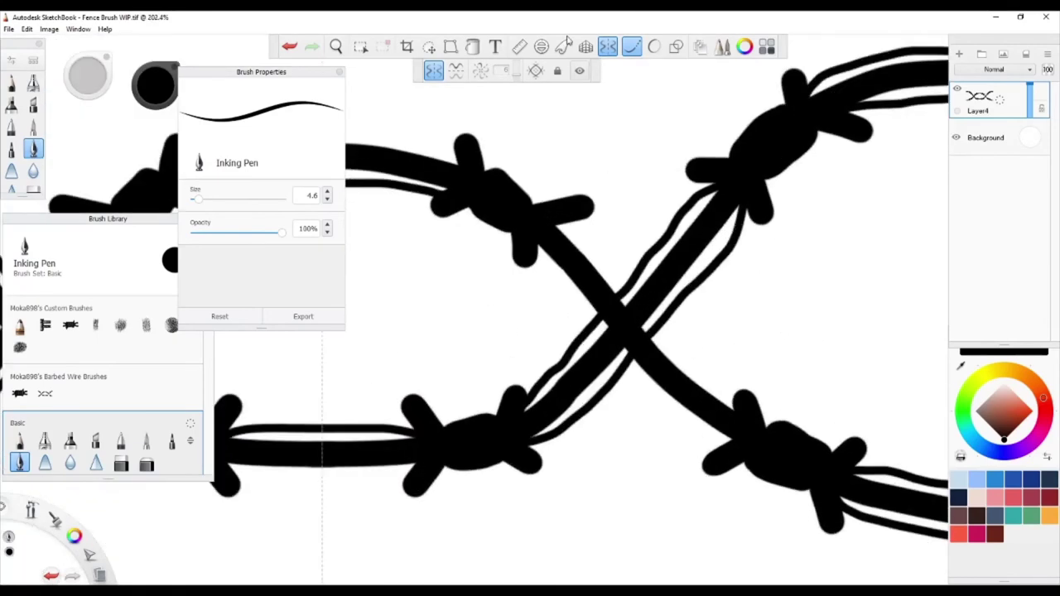
pyautogui.scroll(-4, 721, 397)
pyautogui.hotkey('ctrl', 'z')
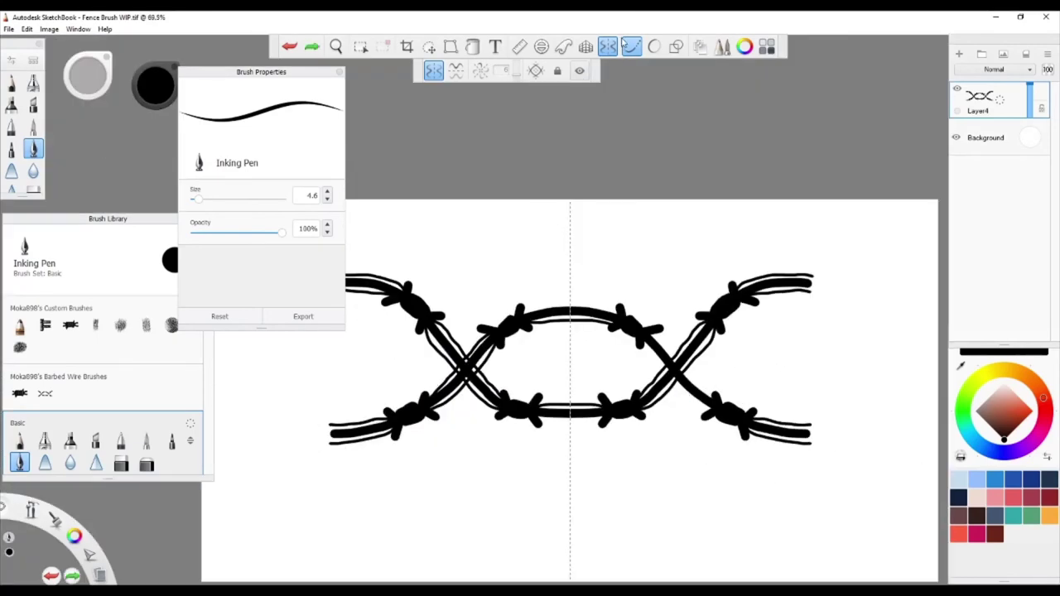
pyautogui.click(608, 47)
pyautogui.scroll(3, 700, 429)
pyautogui.scroll(3, 700, 429)
# Trace size-4.6 strands along the crossing, upper-left arm, lower wire and top wire.
pyautogui.moveTo(734, 332); pyautogui.dragTo(629, 219)
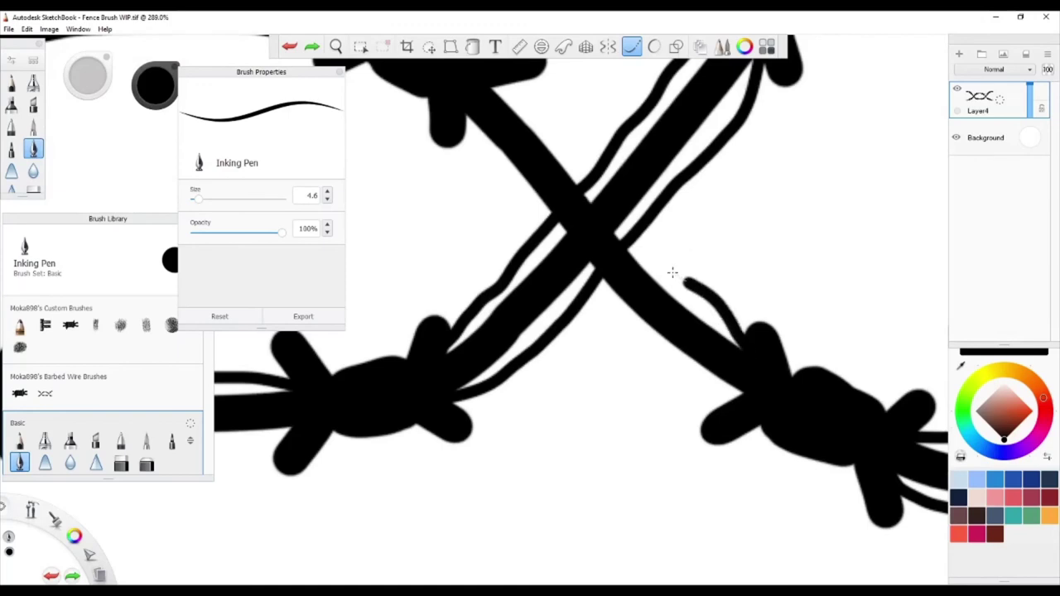
pyautogui.moveTo(578, 159)
pyautogui.mouseDown()
pyautogui.moveTo(542, 227)
pyautogui.moveTo(755, 403)
pyautogui.mouseUp()
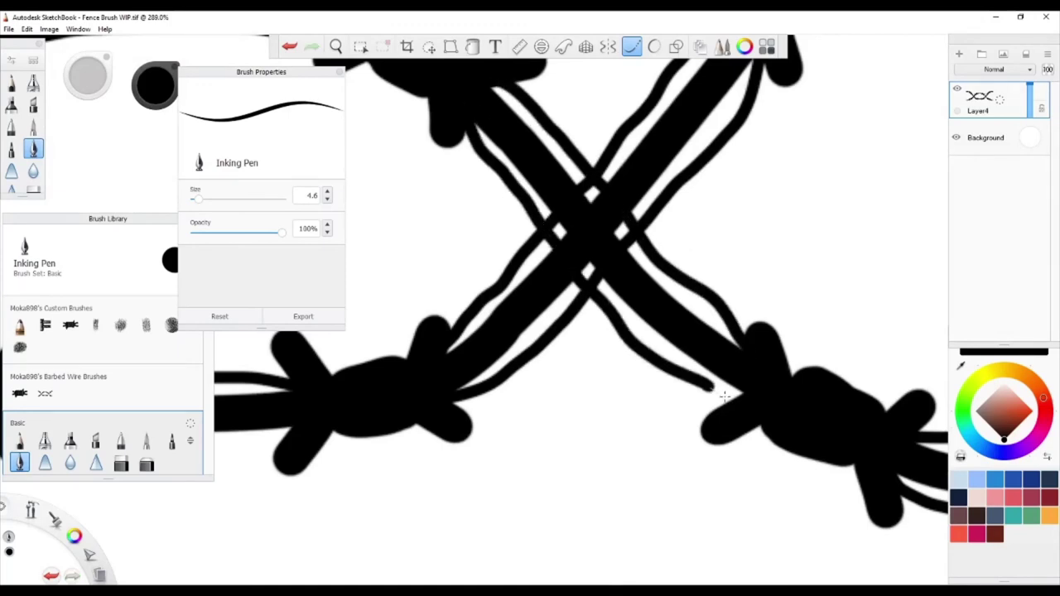
pyautogui.press('Home')
pyautogui.scroll(3, 434, 232)
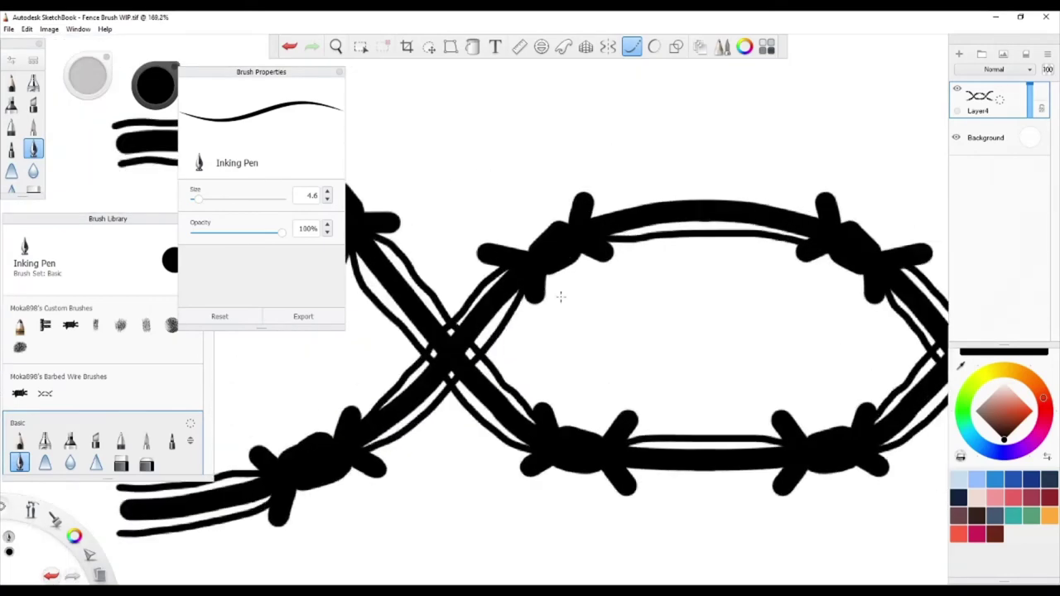
pyautogui.moveTo(660, 480); pyautogui.dragTo(732, 476)
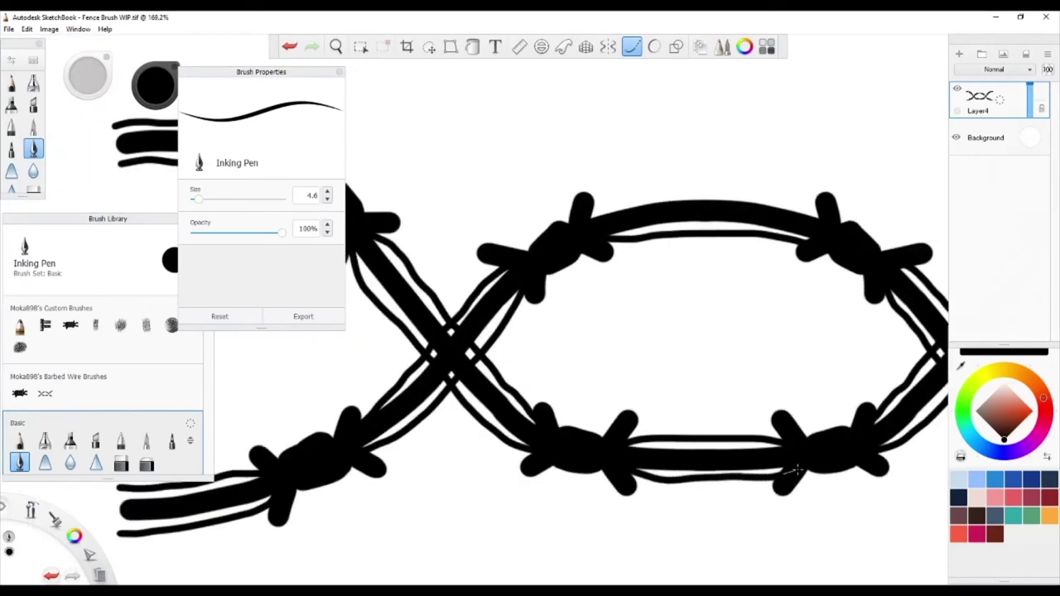
pyautogui.scroll(-5, 796, 469)
pyautogui.scroll(5, 467, 297)
pyautogui.scroll(1, 466, 296)
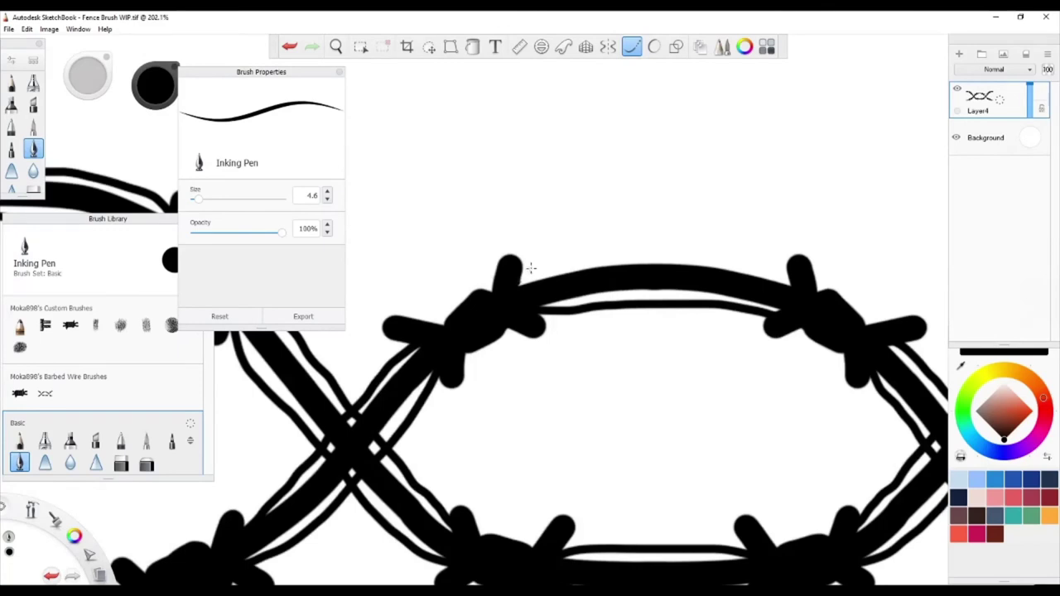
pyautogui.moveTo(531, 269); pyautogui.dragTo(778, 273)
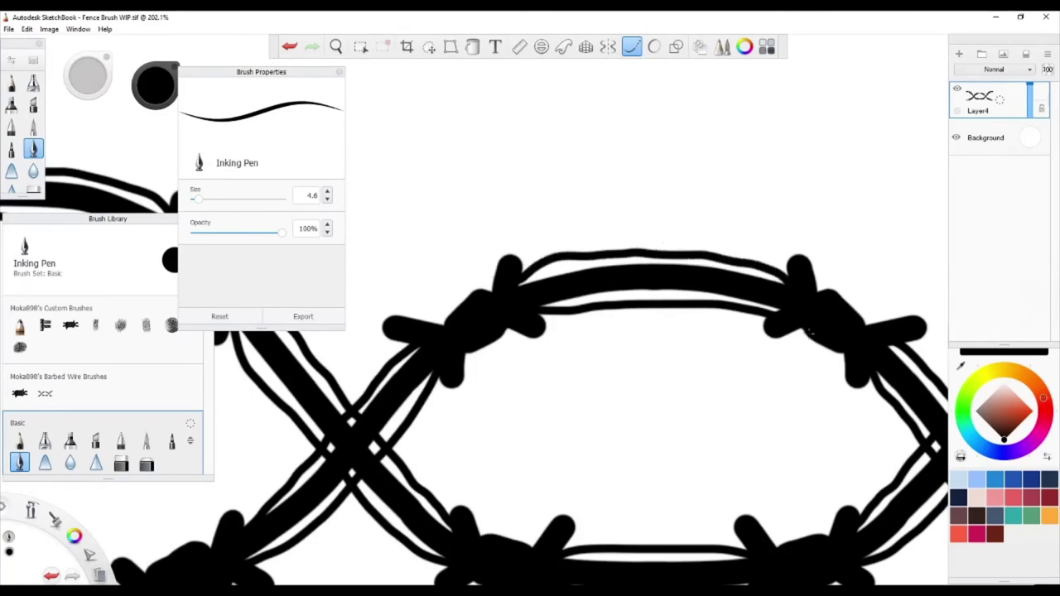
pyautogui.scroll(-10, 811, 332)
pyautogui.scroll(6, 833, 336)
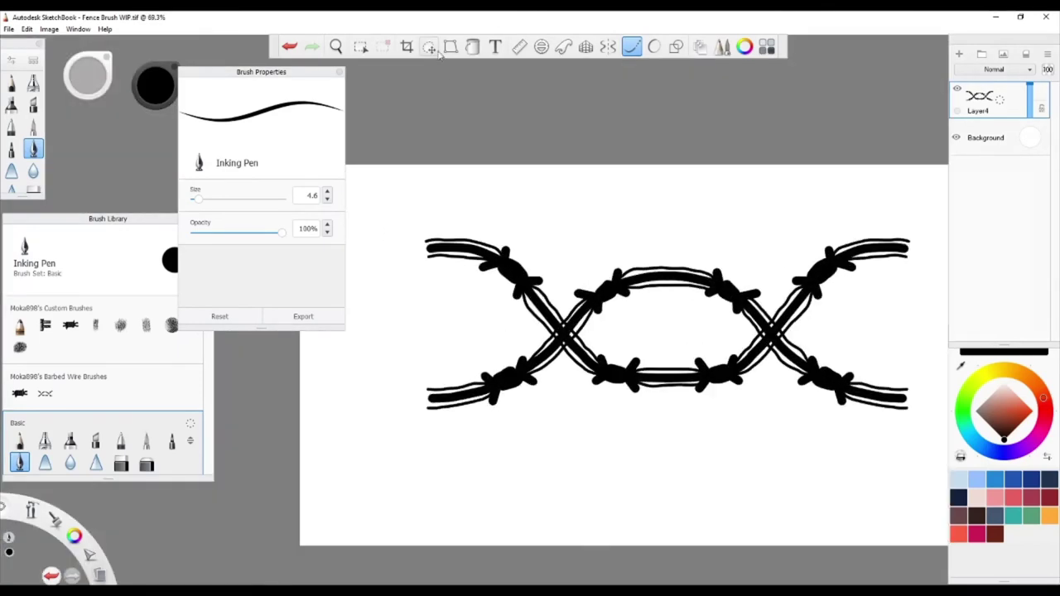
# Move a thin rectangular strip from the fence's right end to its left end.
pyautogui.click(360, 47)
pyautogui.scroll(-4, 944, 381)
pyautogui.scroll(6, 945, 381)
pyautogui.moveTo(906, 180)
pyautogui.mouseDown()
pyautogui.moveTo(895, 458)
pyautogui.moveTo(880, 465)
pyautogui.mouseUp()
pyautogui.scroll(-5, 280, 390)
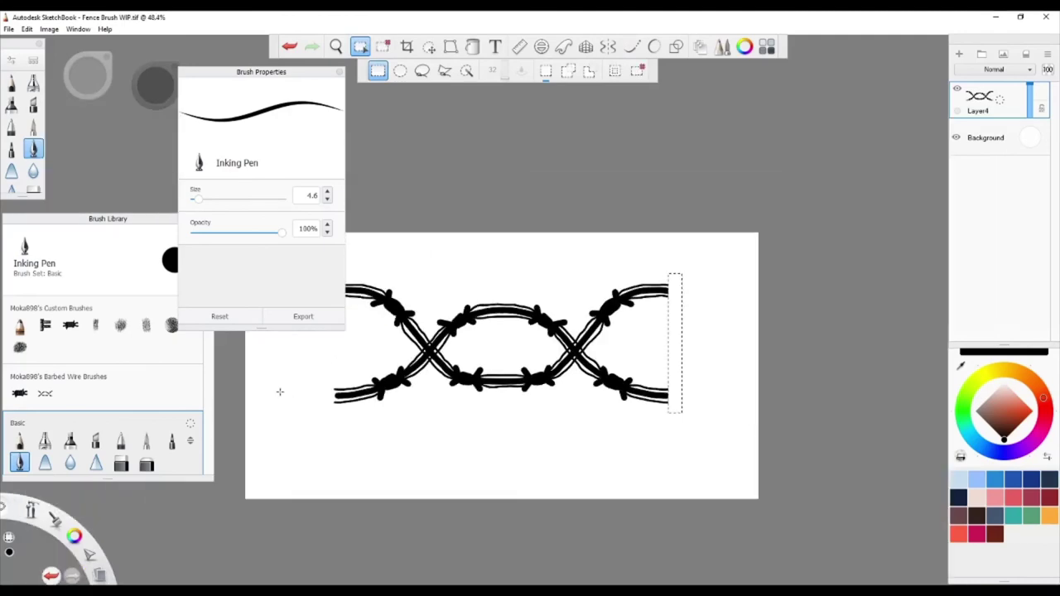
pyautogui.scroll(2, 402, 362)
pyautogui.scroll(2, 640, 348)
pyautogui.moveTo(653, 348); pyautogui.dragTo(491, 351)
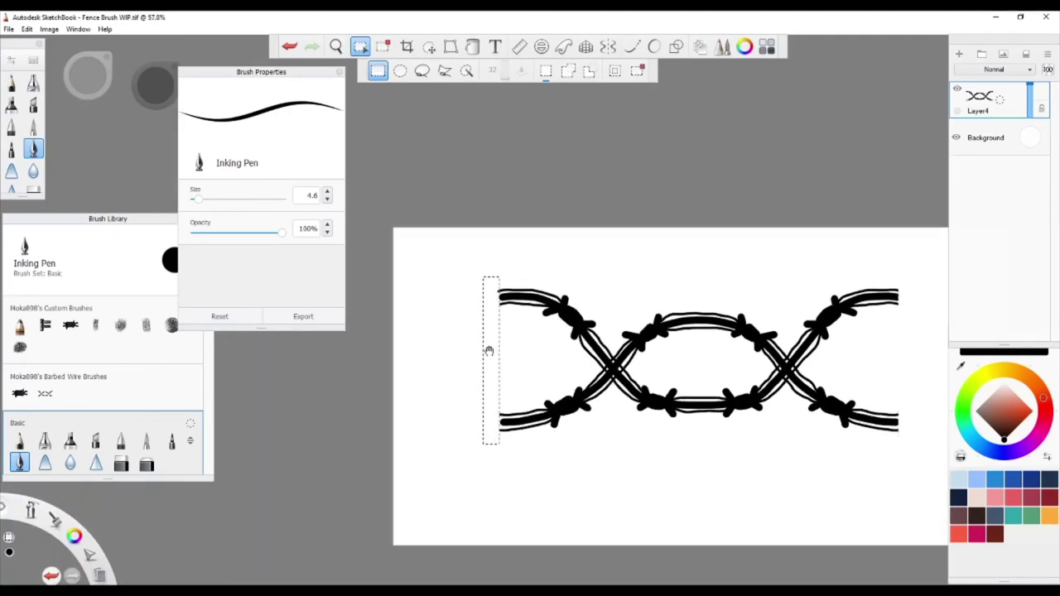
pyautogui.click(660, 271)
pyautogui.click(361, 50)
# Duplicate the fence layer to Layer4-1 and scale the copy down slightly.
pyautogui.hotkey('ctrl', 'd')
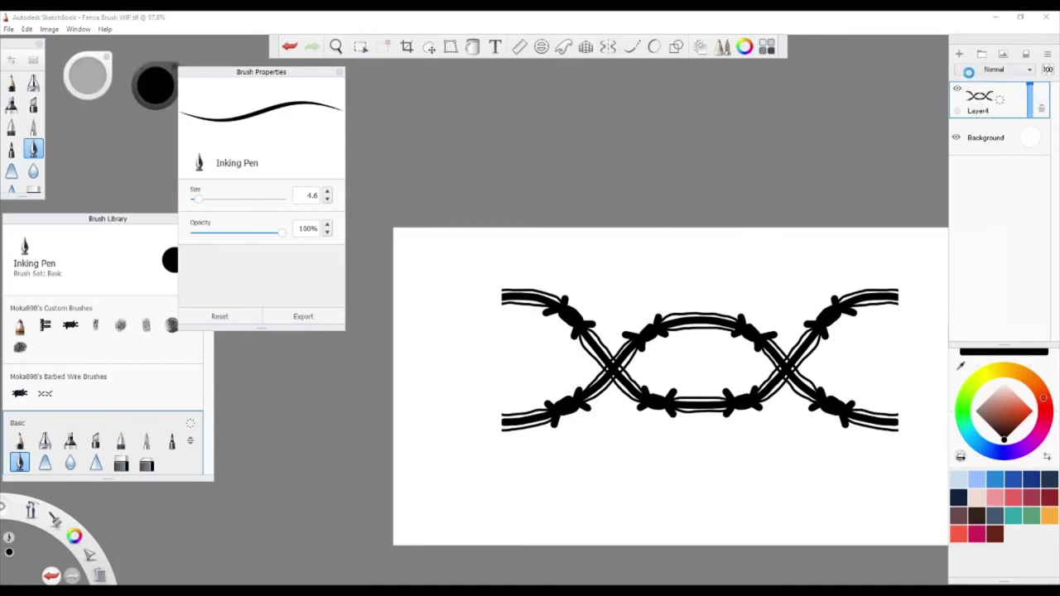
pyautogui.scroll(-1, 728, 303)
pyautogui.scroll(2, 727, 303)
pyautogui.press('v')
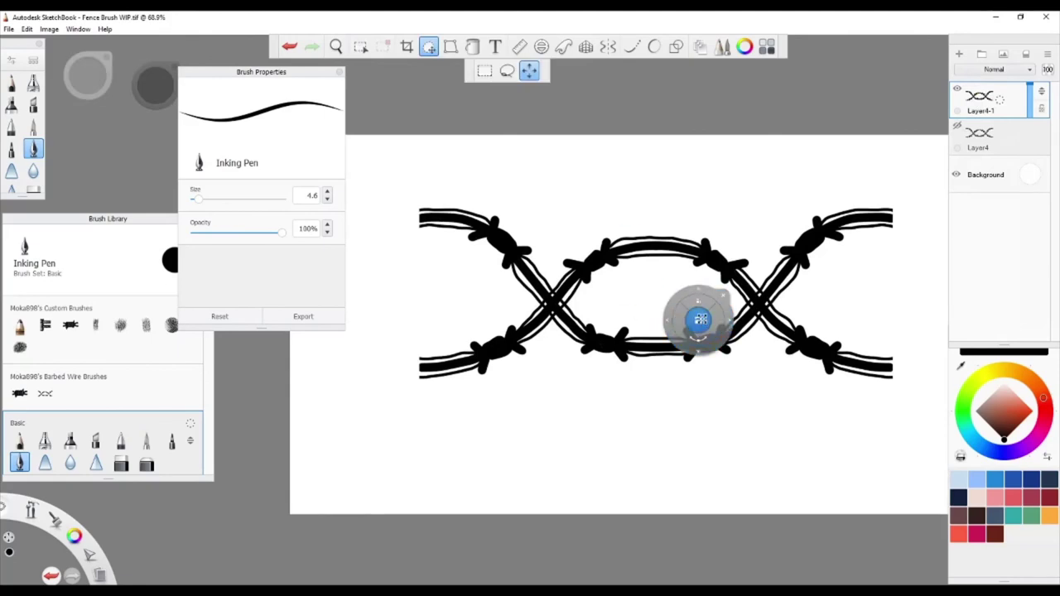
pyautogui.moveTo(701, 322); pyautogui.dragTo(706, 326)
pyautogui.press('Return')
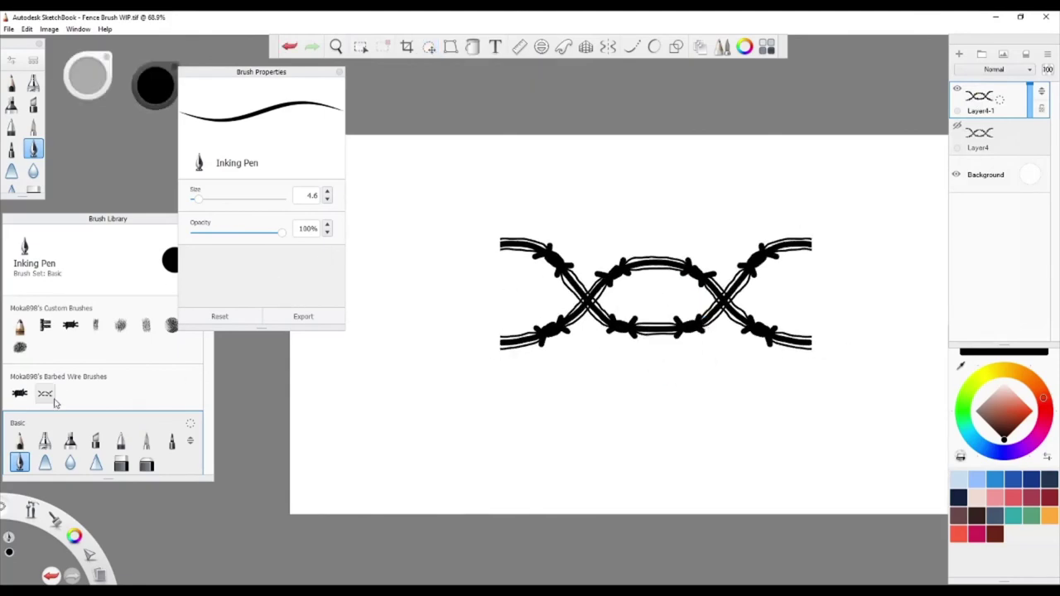
# Capture the fence into the Barbed Wire 1 copy brush and test it at size 129.5.
pyautogui.click(44, 394)
pyautogui.click(316, 188)
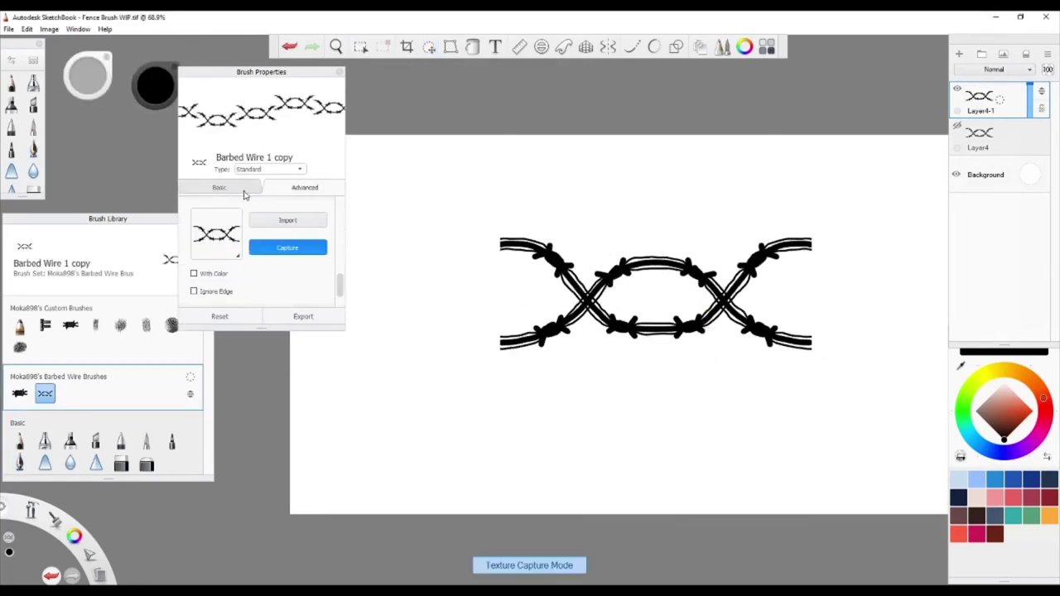
pyautogui.click(246, 196)
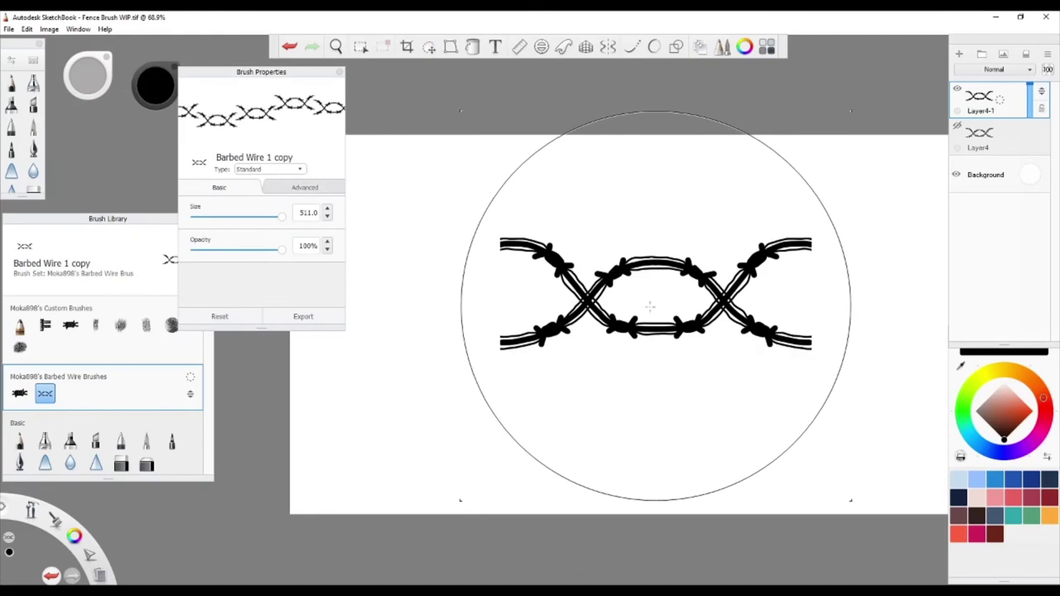
pyautogui.moveTo(348, 418)
pyautogui.mouseDown()
pyautogui.moveTo(727, 425)
pyautogui.moveTo(944, 415)
pyautogui.mouseUp()
pyautogui.hotkey('ctrl', 'z')
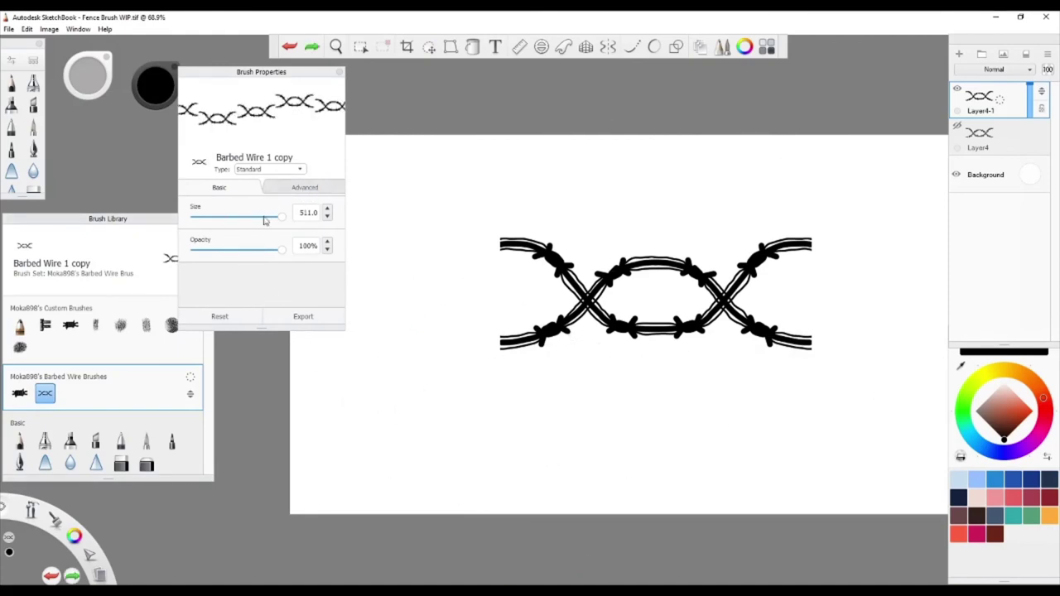
pyautogui.moveTo(281, 216); pyautogui.dragTo(261, 216)
pyautogui.moveTo(414, 411); pyautogui.dragTo(561, 407)
pyautogui.scroll(2, 577, 462)
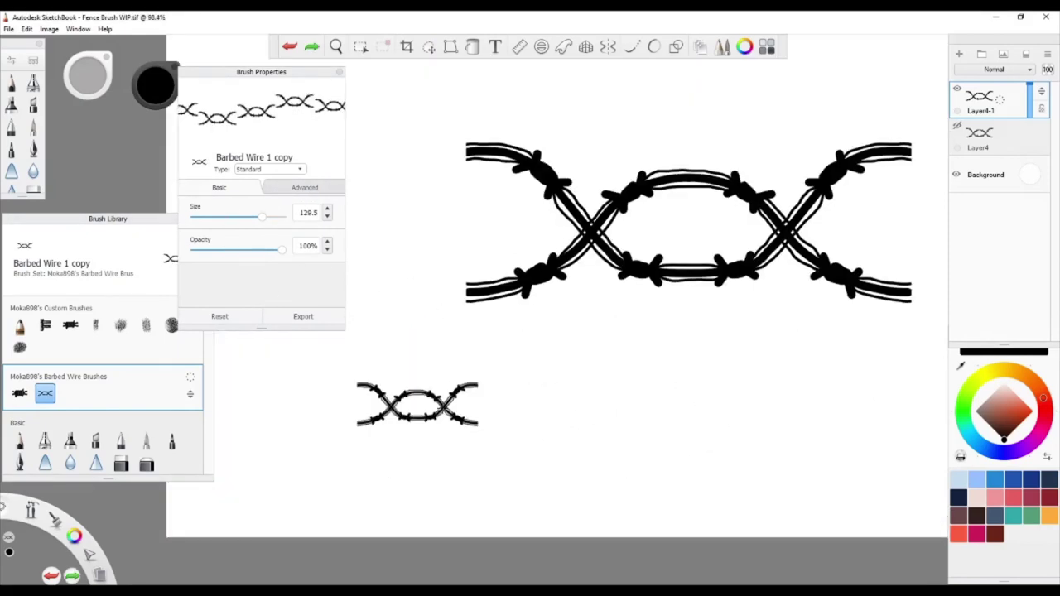
# Tune the brush's stamp spacing to 5.7 and paint test barbed-wire rows.
pyautogui.click(305, 189)
pyautogui.scroll(-3, 315, 284)
pyautogui.scroll(-3, 315, 284)
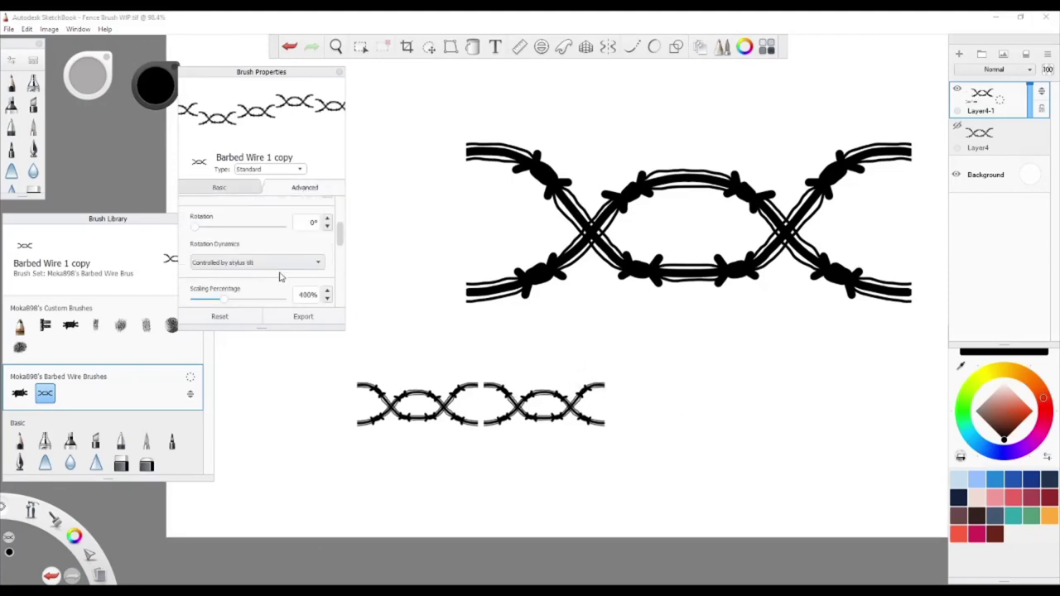
pyautogui.scroll(-3, 323, 265)
pyautogui.click(328, 227)
pyautogui.moveTo(407, 486); pyautogui.dragTo(640, 486)
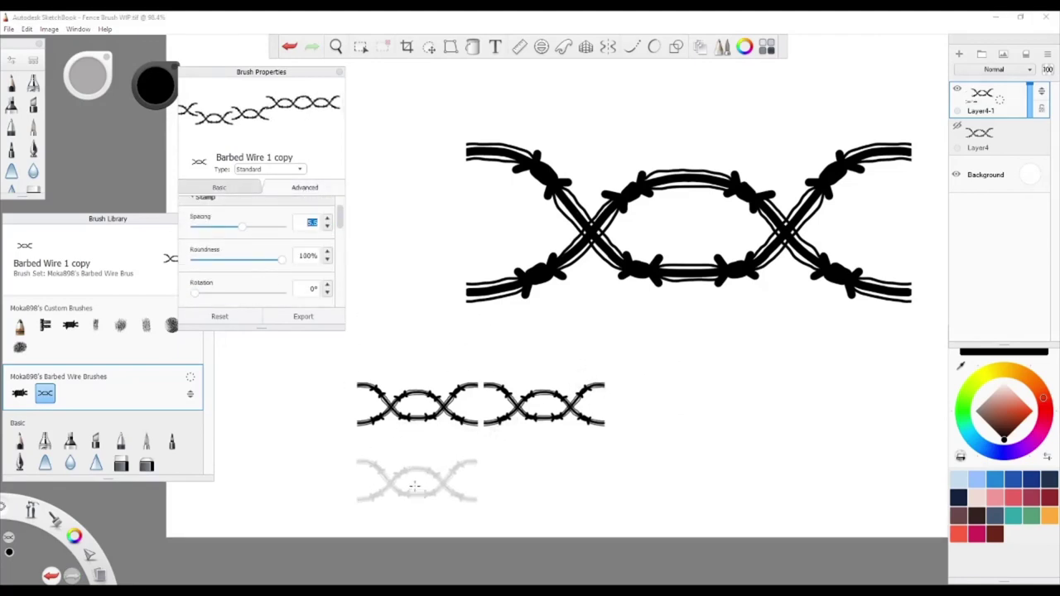
pyautogui.click(327, 219)
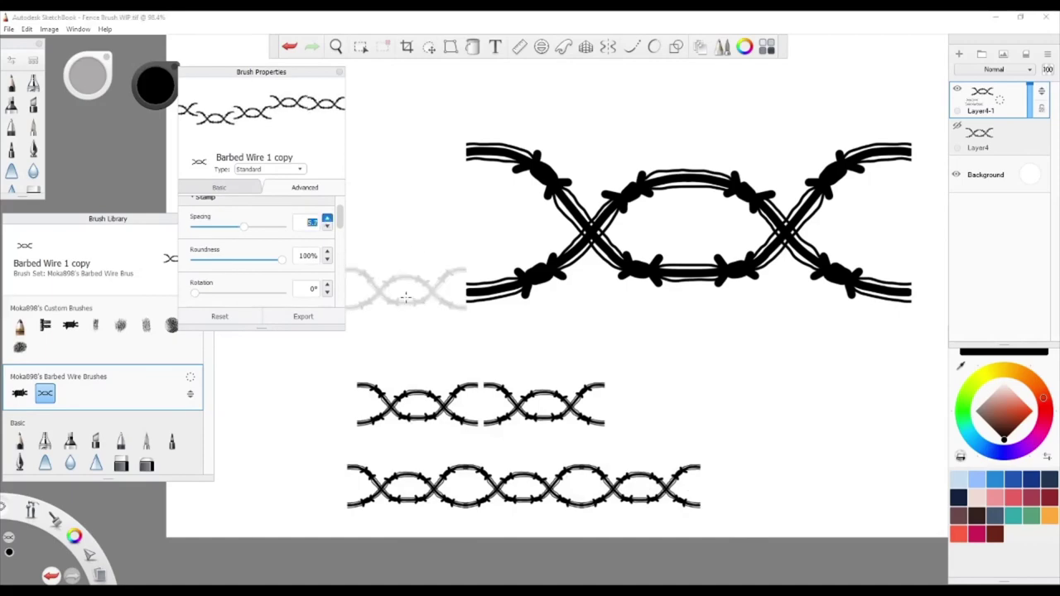
pyautogui.moveTo(441, 338); pyautogui.dragTo(633, 339)
pyautogui.scroll(5, 637, 389)
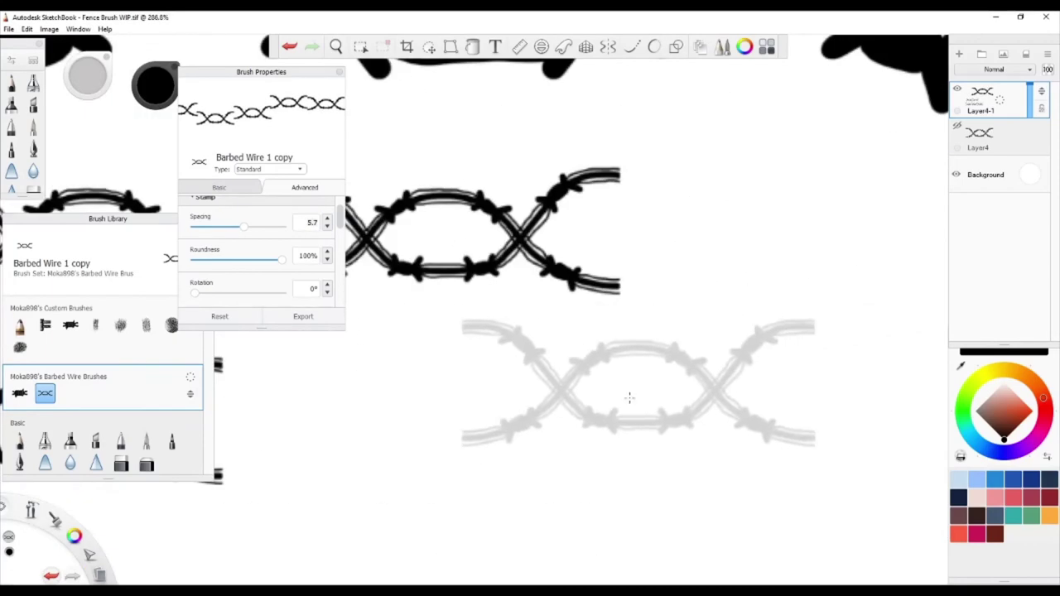
pyautogui.scroll(-5, 674, 467)
pyautogui.scroll(3, 729, 497)
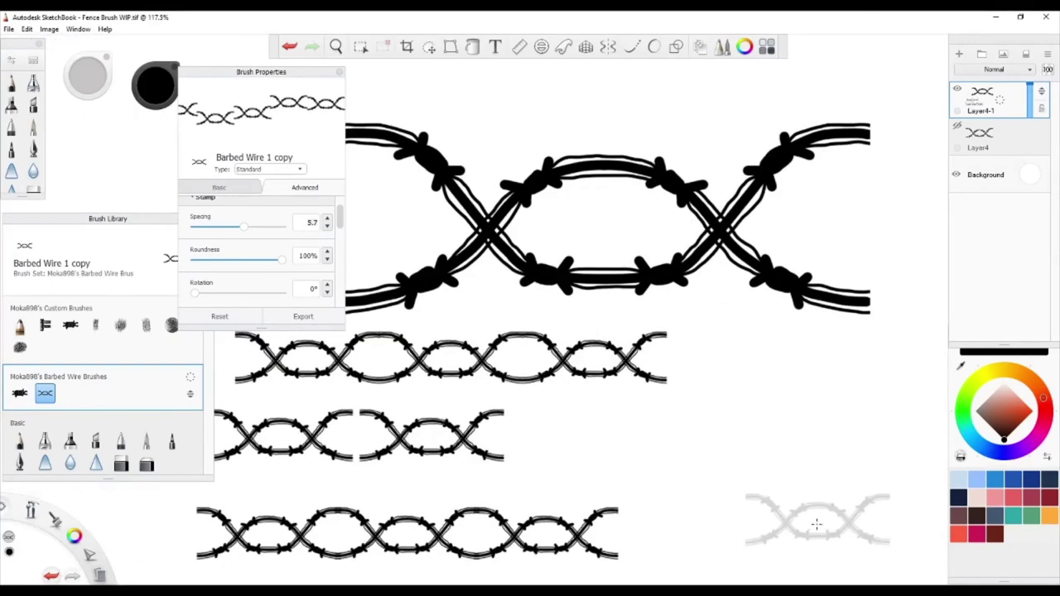
pyautogui.scroll(-3, 762, 522)
pyautogui.scroll(-1, 794, 536)
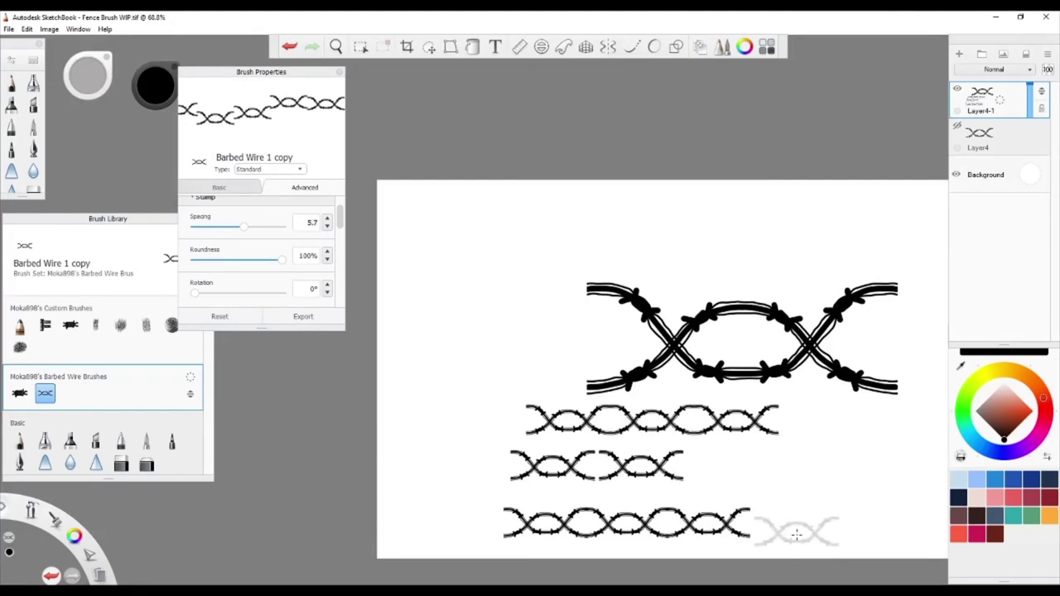
pyautogui.scroll(-2, 805, 509)
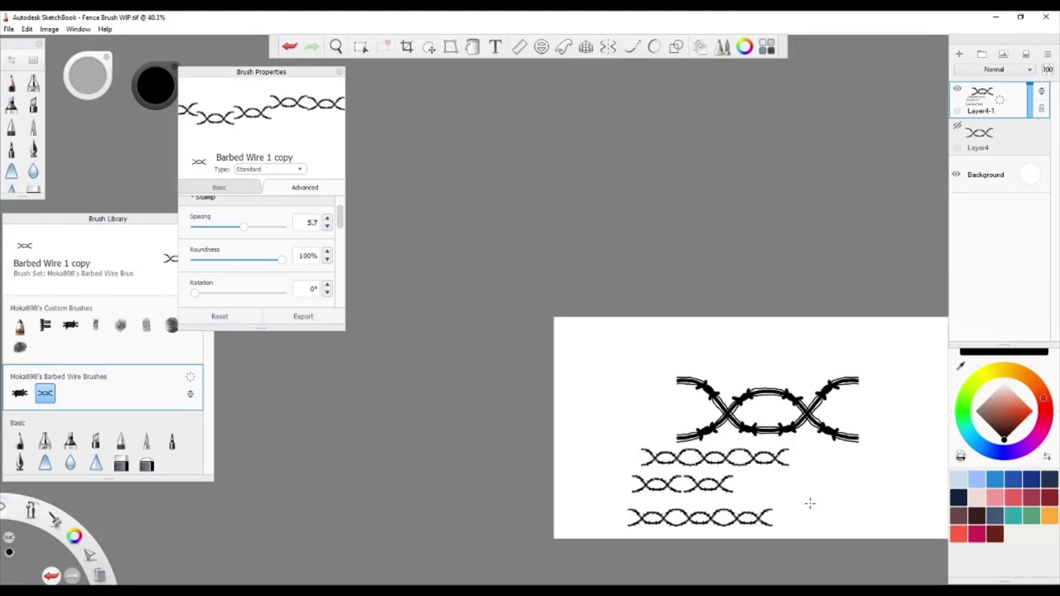